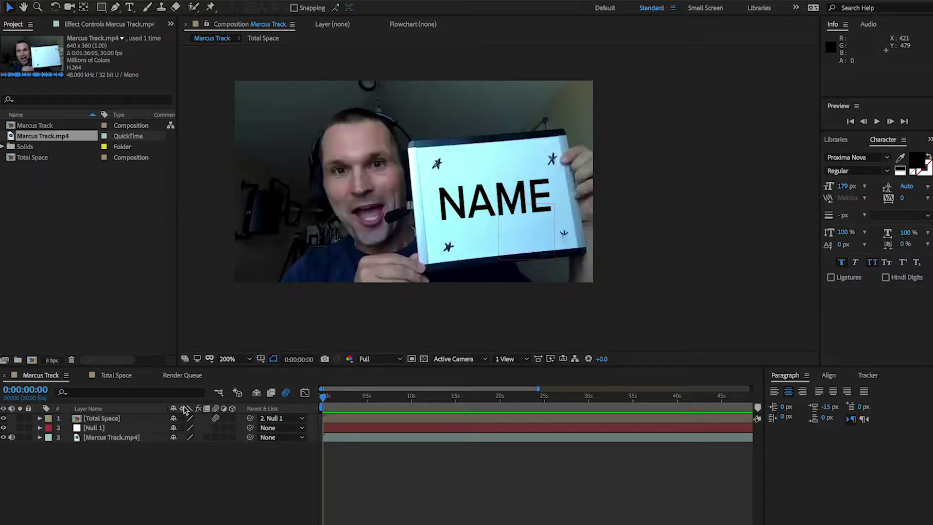
Remove the parent from the Total Space layer and parent it to Null 1 again
click(333, 397)
drag(333, 397, 292, 419)
click(279, 418)
click(272, 428)
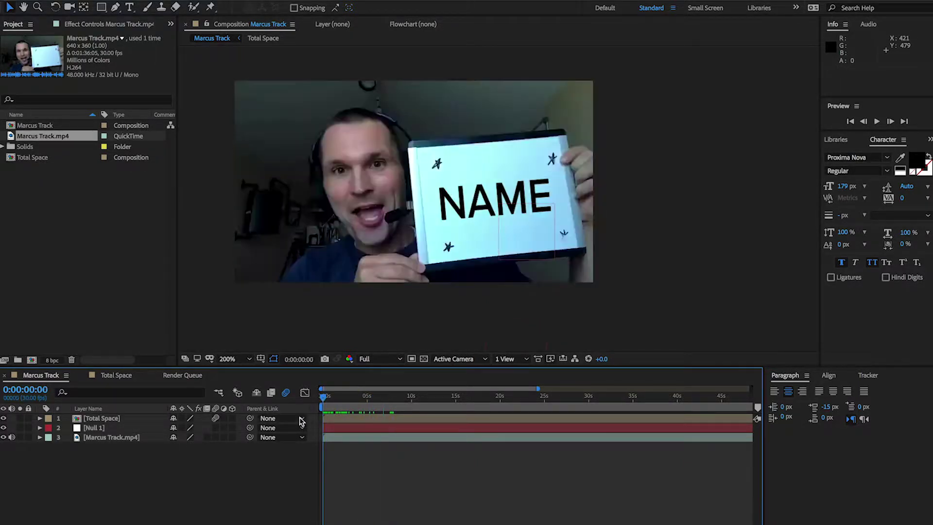
click(263, 421)
click(270, 455)
right_click(97, 439)
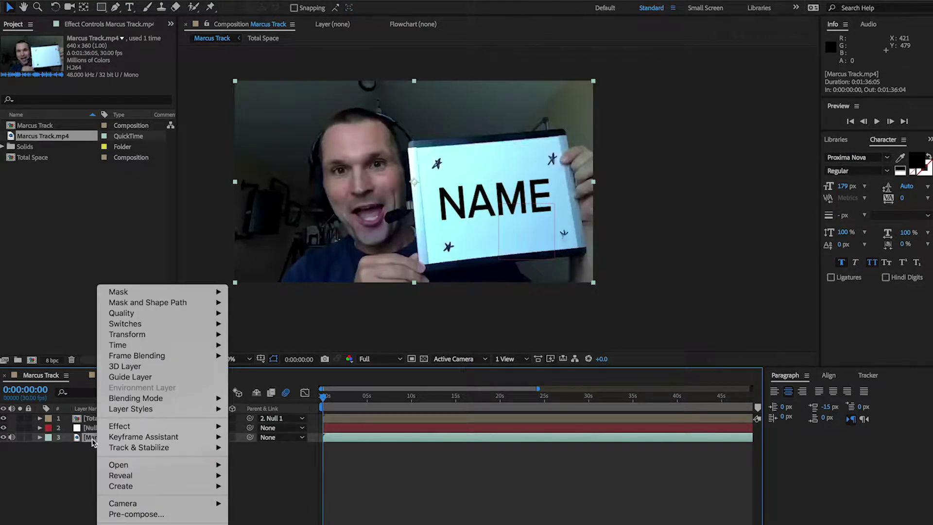
mouse_move(119, 451)
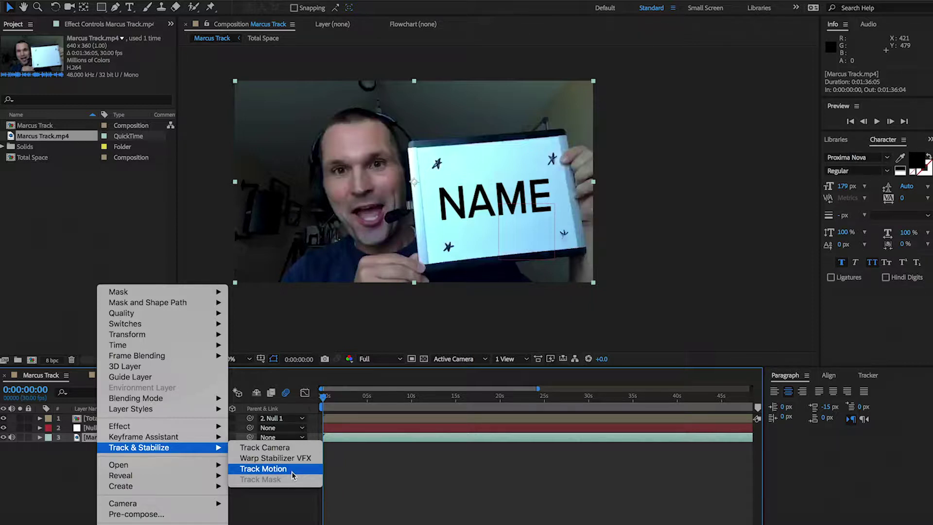
click(285, 511)
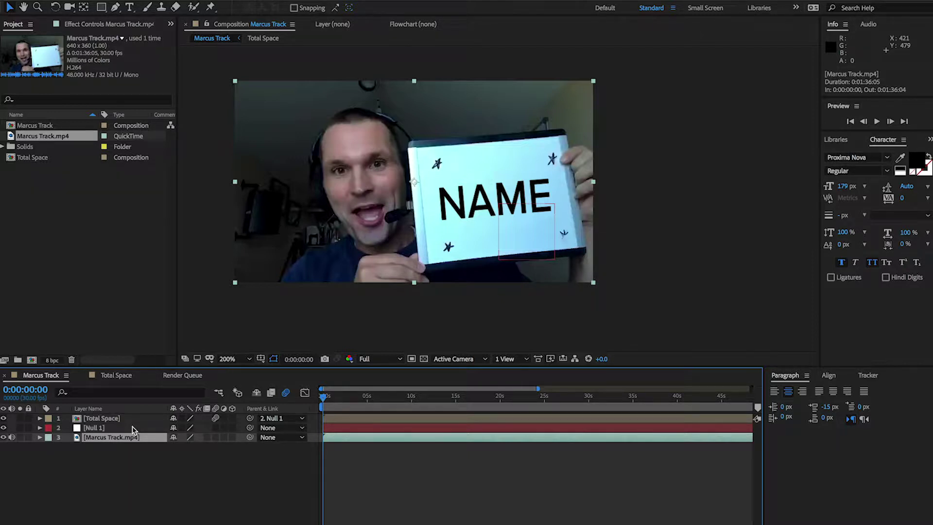
View the original Marcus Track.mp4 footage and create a new composition from it
click(32, 138)
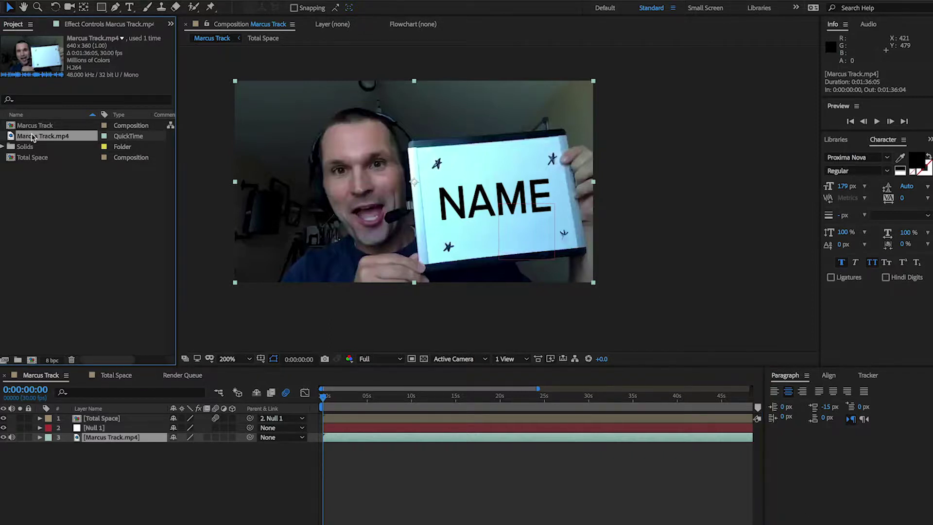
double_click(32, 138)
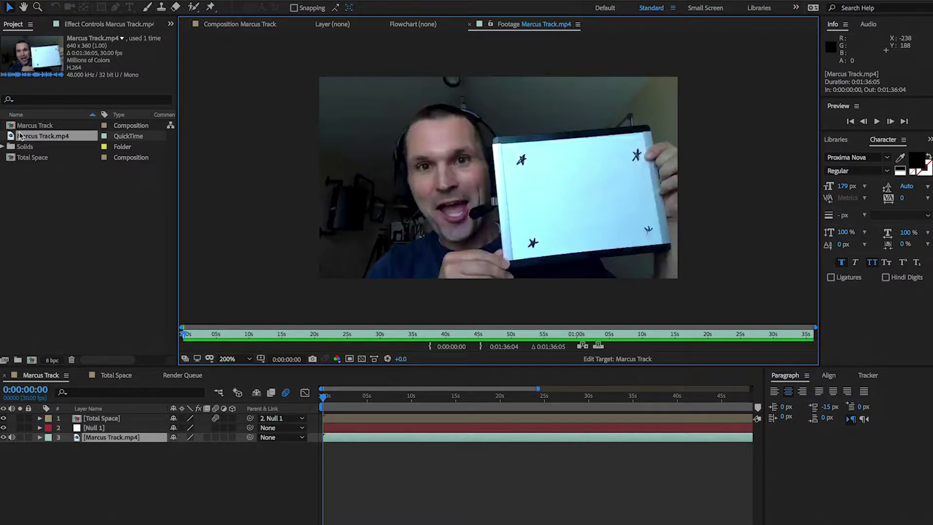
drag(20, 138, 59, 367)
drag(32, 360, 31, 360)
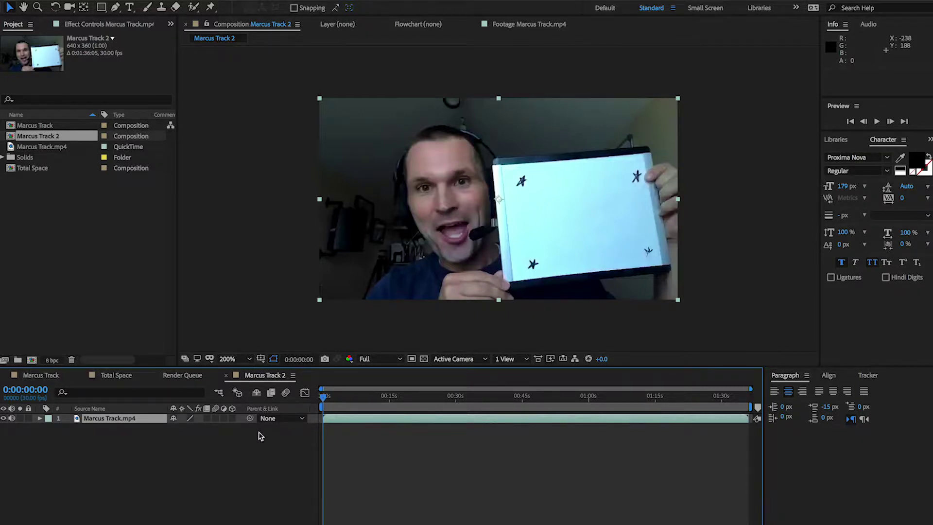
Split the Marcus Track.mp4 layer at 0:00:08:10 and hide the second part as a shy layer
drag(325, 399, 361, 401)
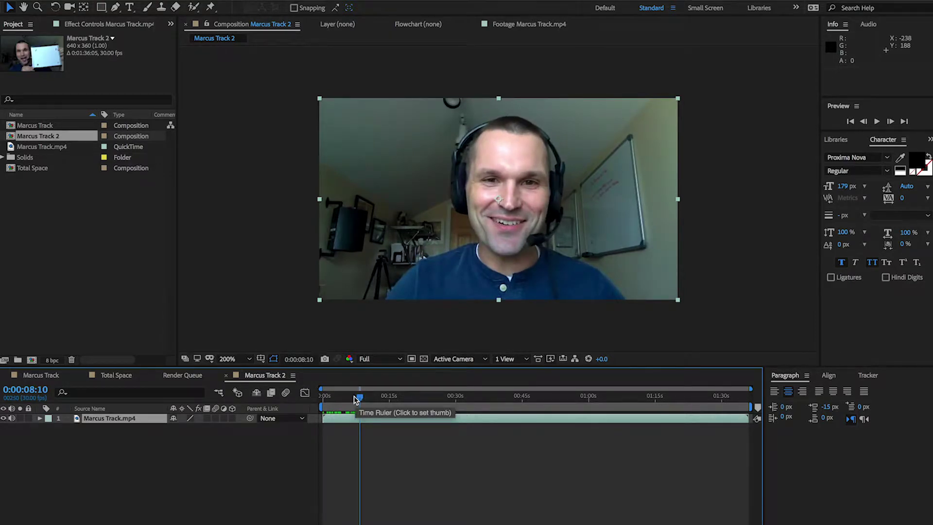
key(ctrl+shift+d)
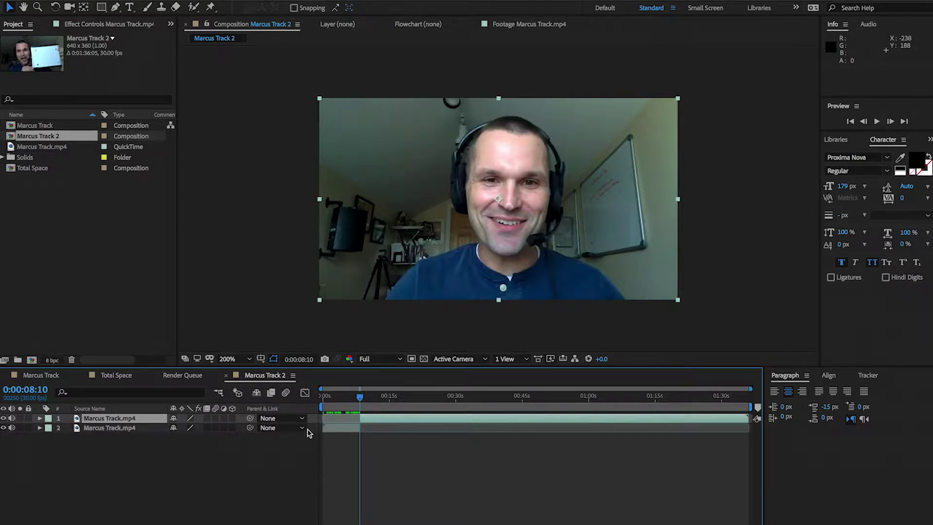
click(174, 418)
click(256, 392)
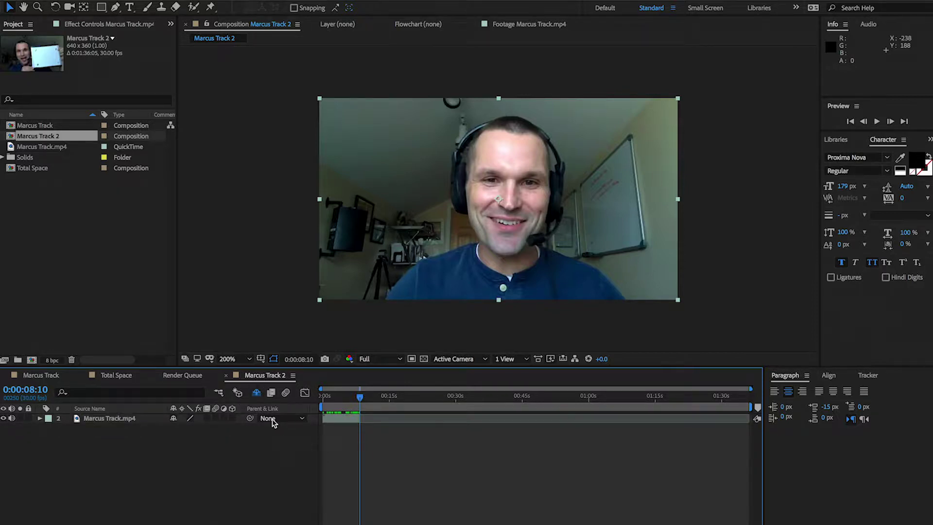
Send the first clip segment to mocha AE from frame 0, postpone registration and create the Marcus Track project with the default settings
drag(360, 398, 303, 411)
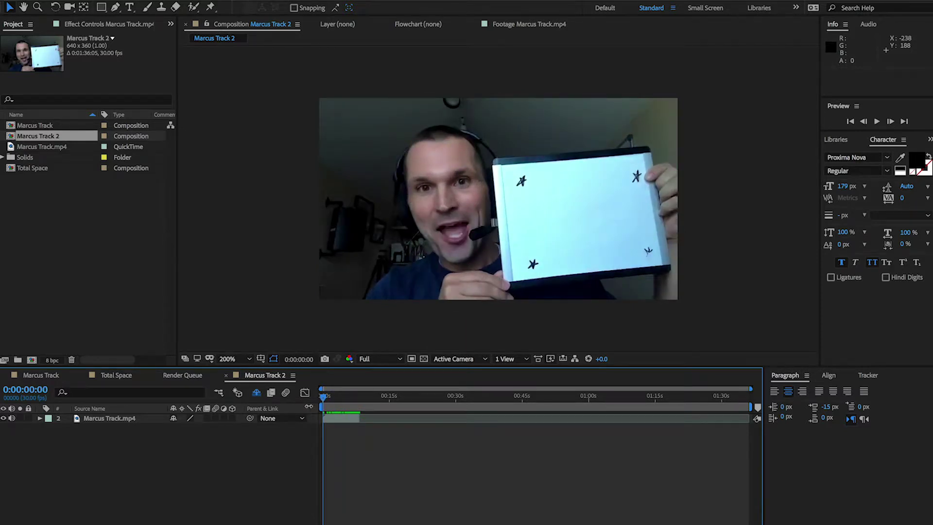
mouse_move(318, 404)
mouse_down()
mouse_move(357, 390)
mouse_move(312, 399)
mouse_up()
click(123, 420)
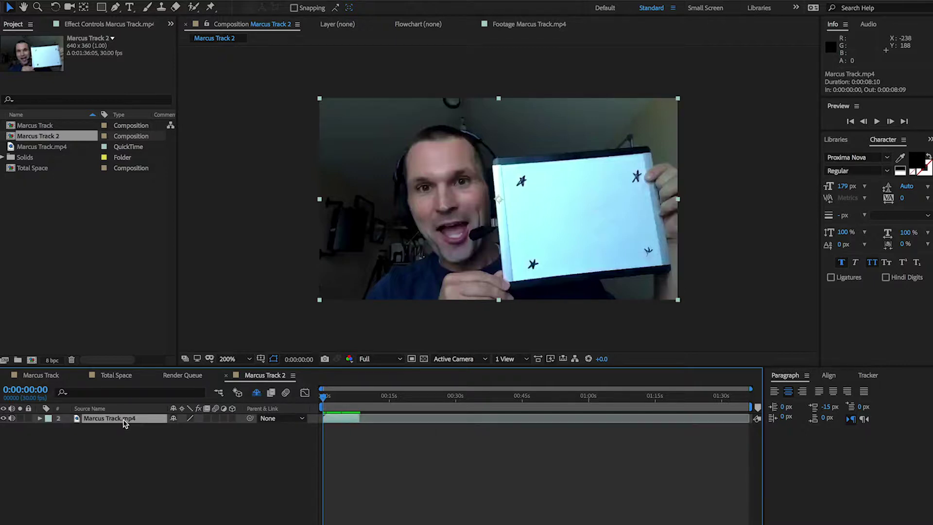
click(272, 0)
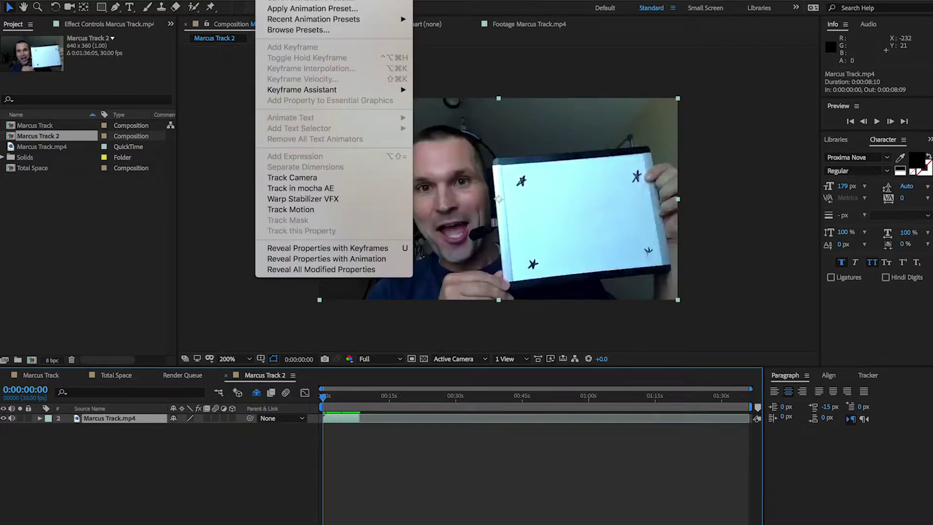
click(324, 188)
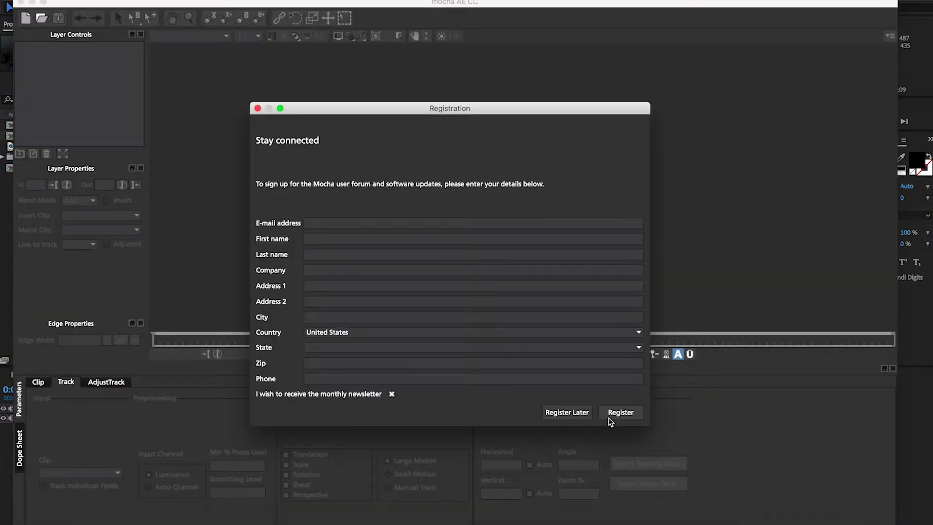
click(567, 411)
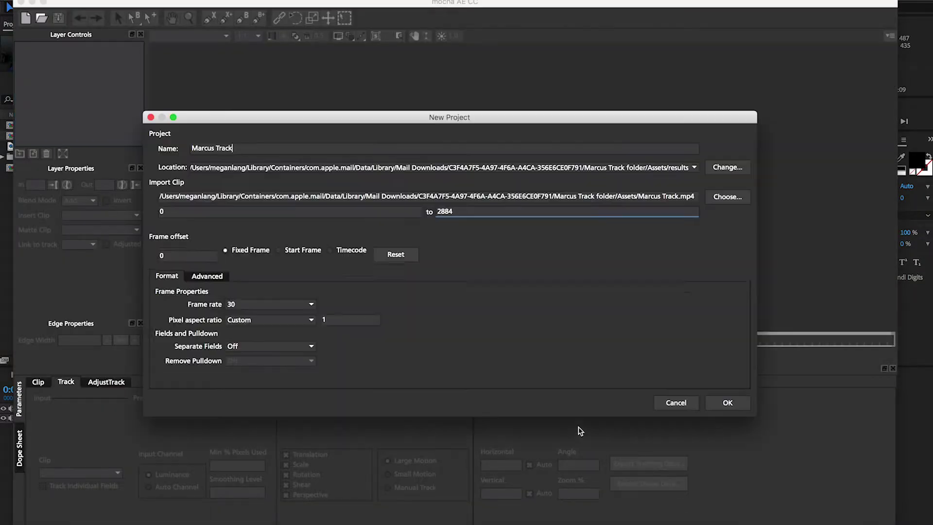
click(727, 403)
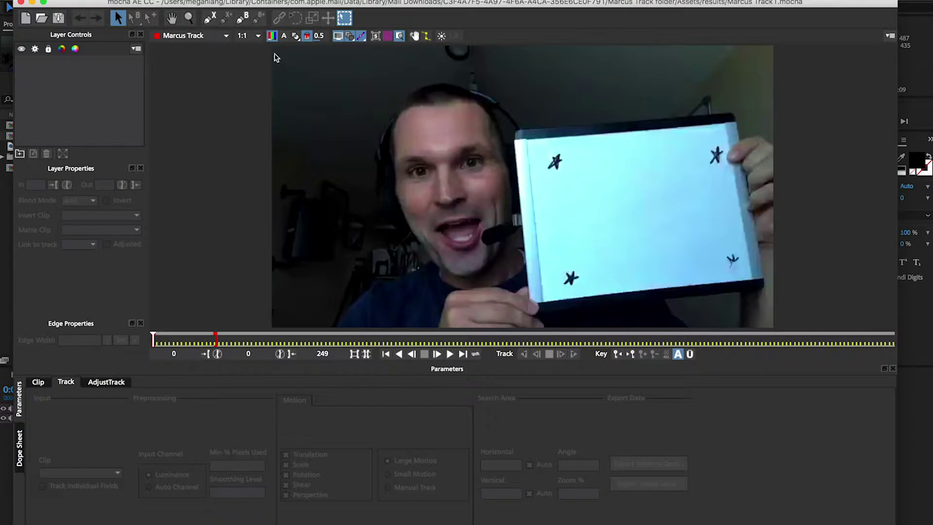
Draw a closed four-point X-spline on the whiteboard enclosing the star markers, and move its upper-right point slightly down
click(211, 19)
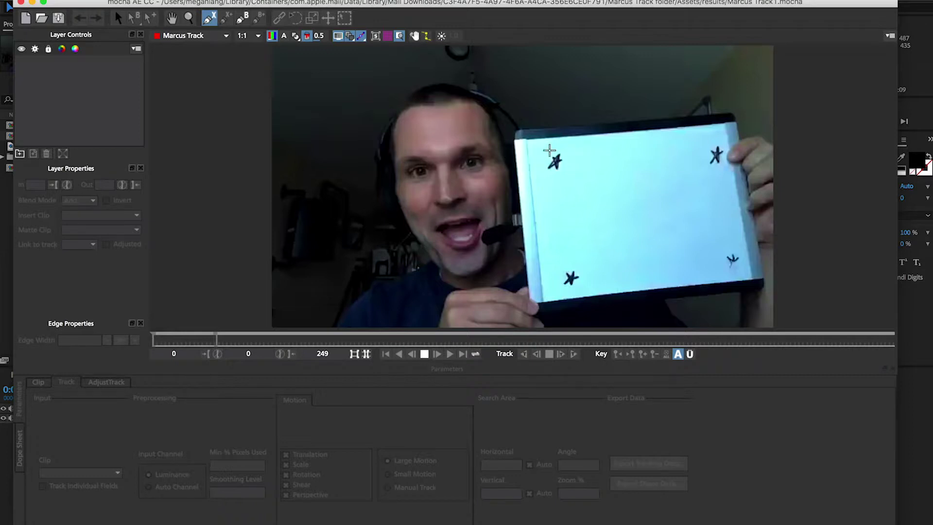
click(538, 147)
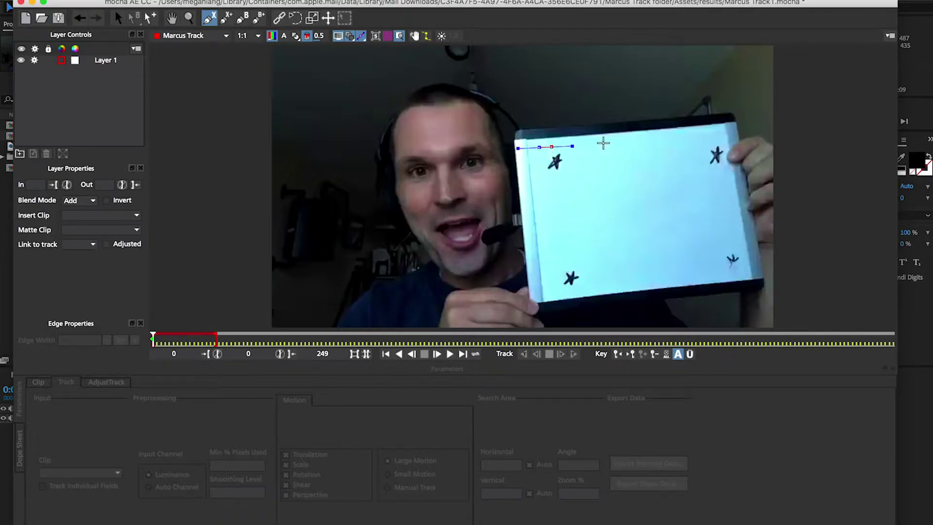
click(725, 133)
click(746, 275)
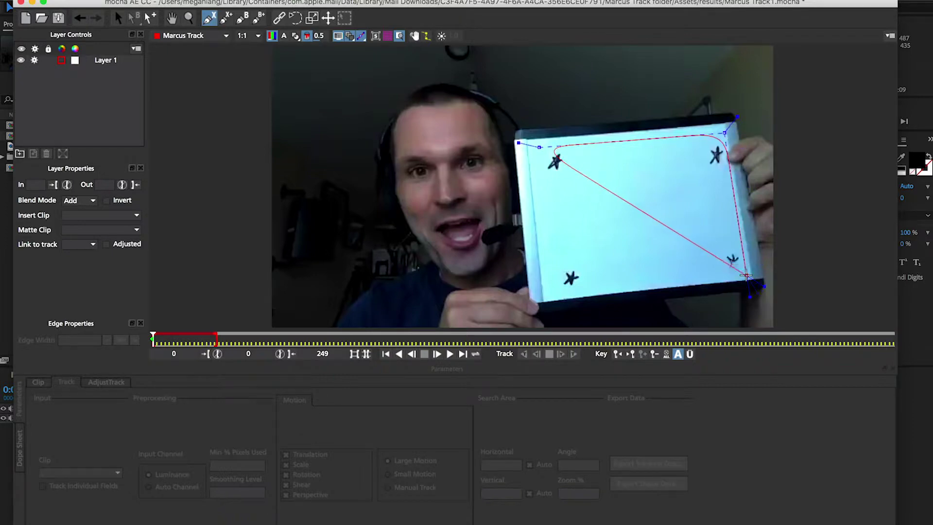
click(553, 297)
click(539, 146)
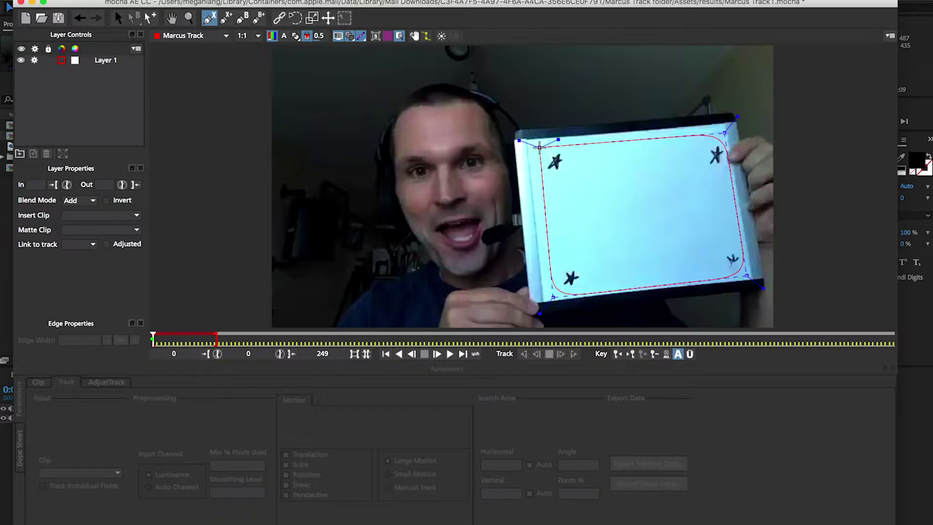
key(s)
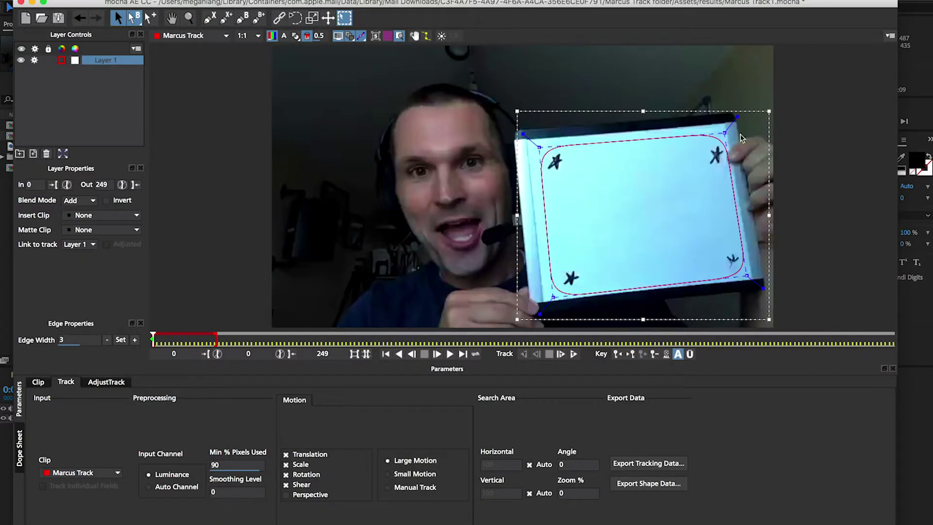
mouse_move(725, 131)
mouse_down()
mouse_move(732, 115)
mouse_move(728, 137)
mouse_up()
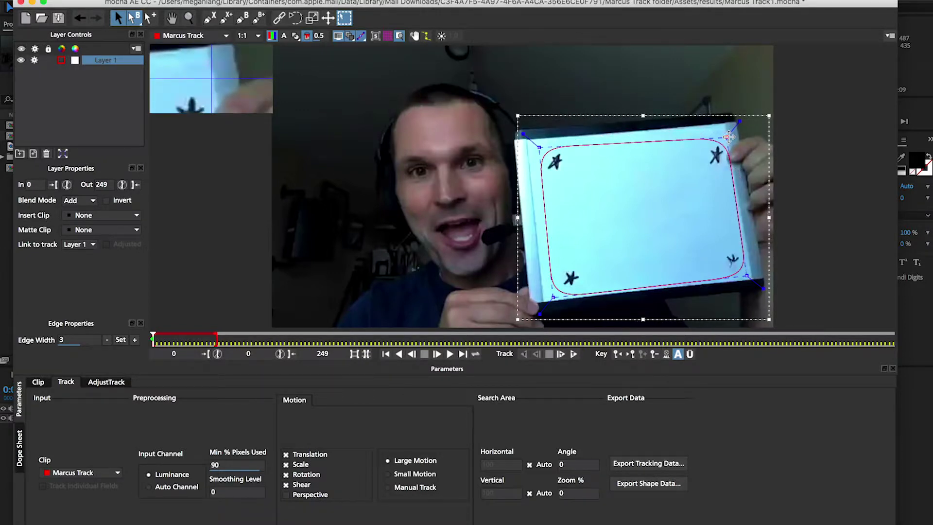
mouse_move(728, 137)
mouse_down()
mouse_move(718, 154)
mouse_move(734, 124)
mouse_move(724, 142)
mouse_up()
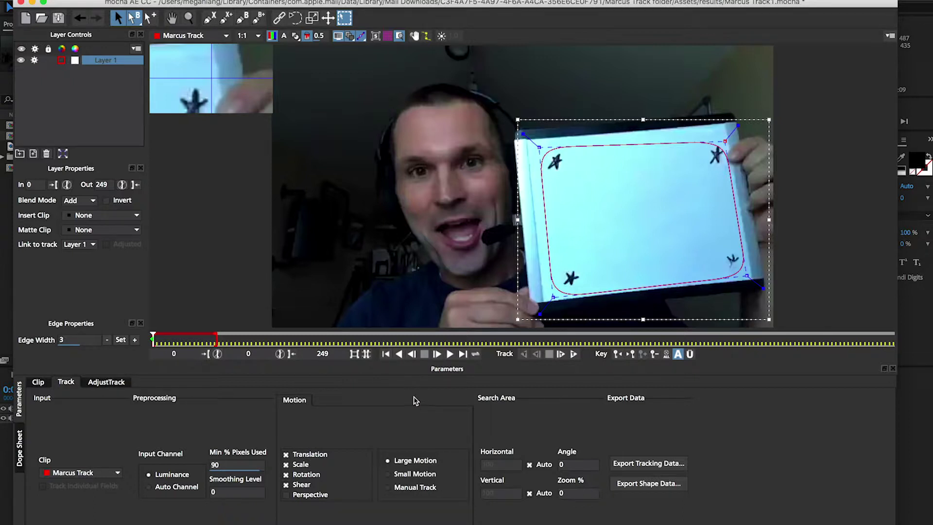
Track the whiteboard spline forward from frame 0 and stop once the board has left the shot
click(573, 354)
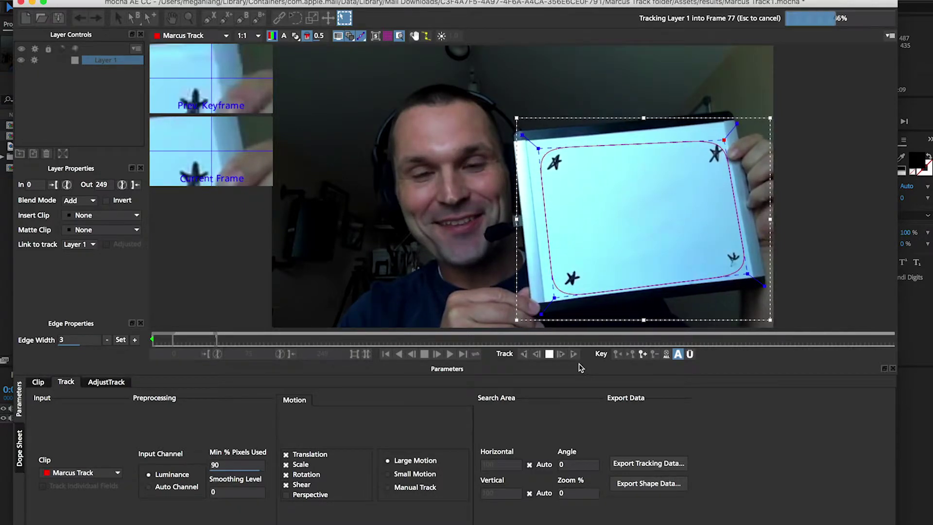
key(Escape)
key(t)
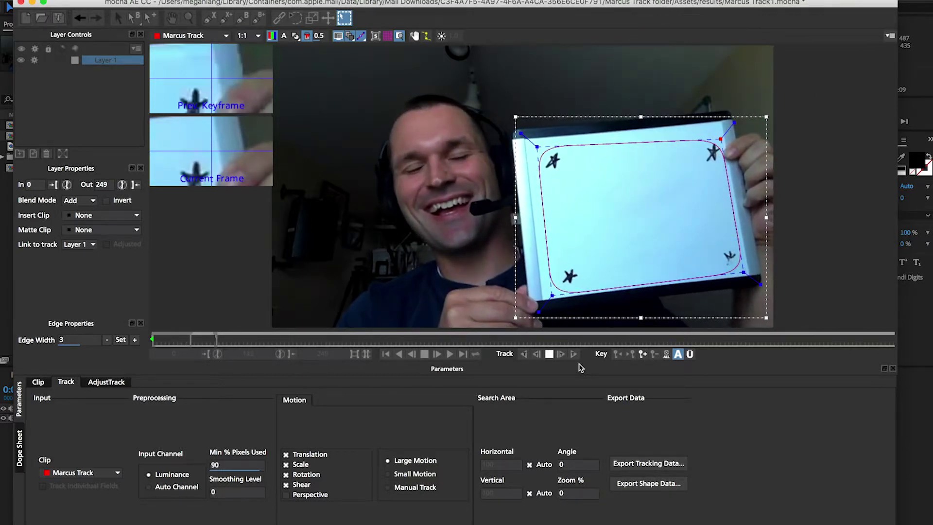
key(Escape)
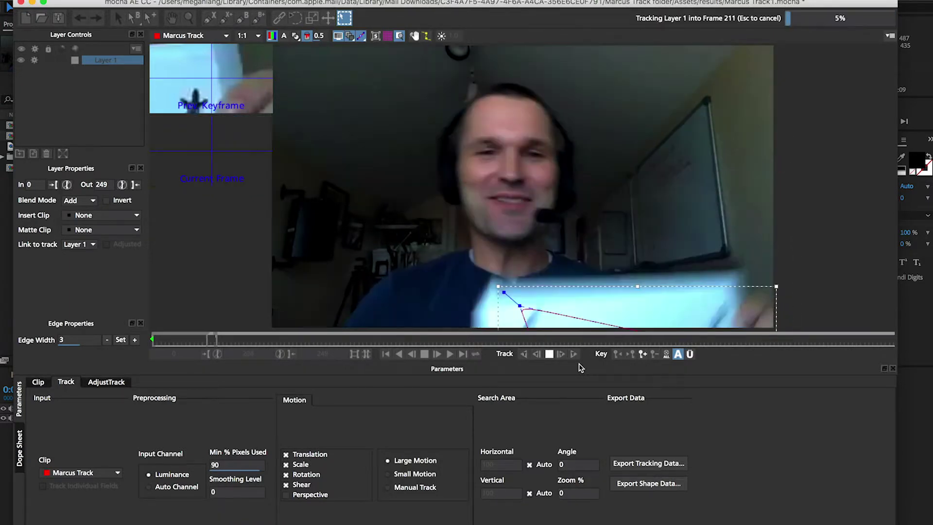
click(548, 354)
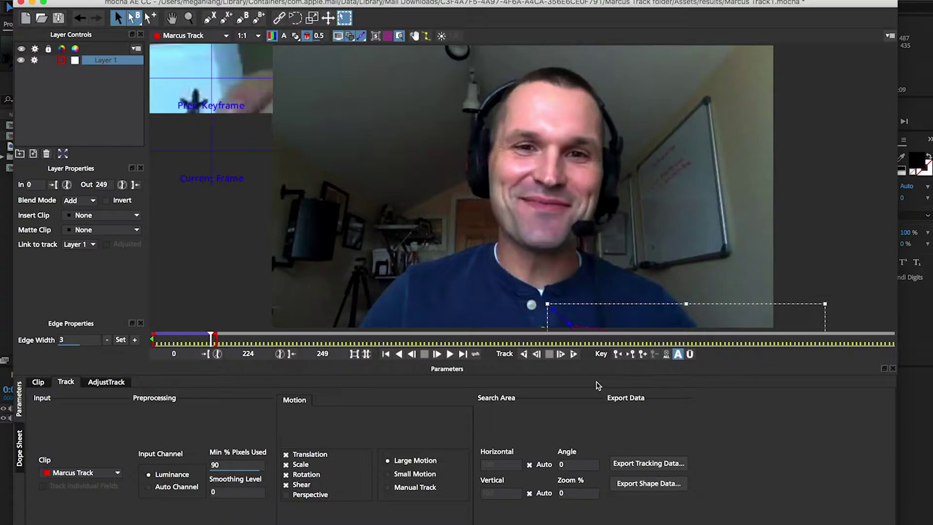
Copy the tracking data to the clipboard as After Effects Transform Data (position, scale and rotation) and switch back to After Effects
click(651, 464)
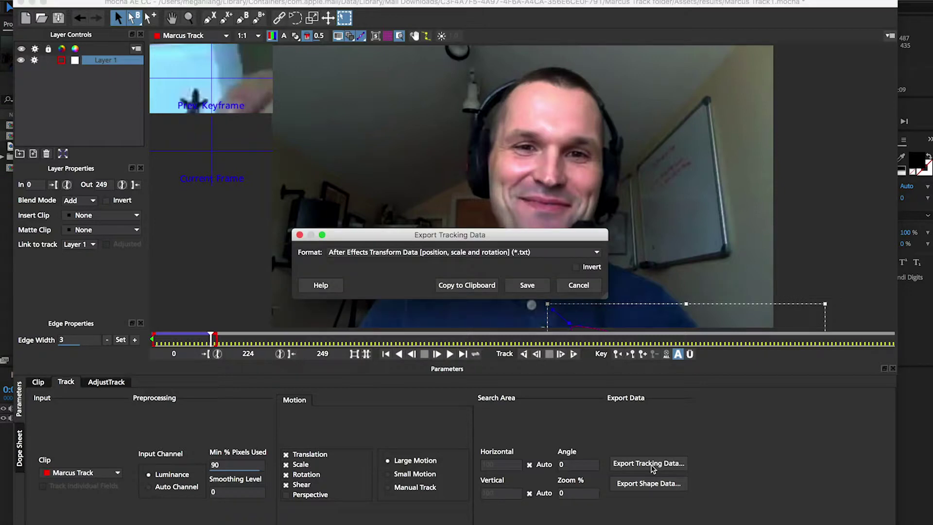
click(547, 252)
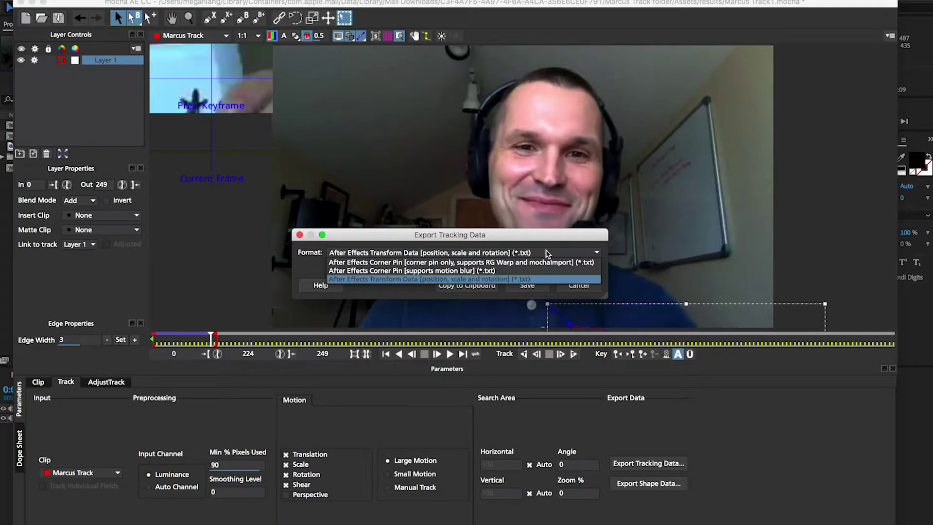
click(555, 279)
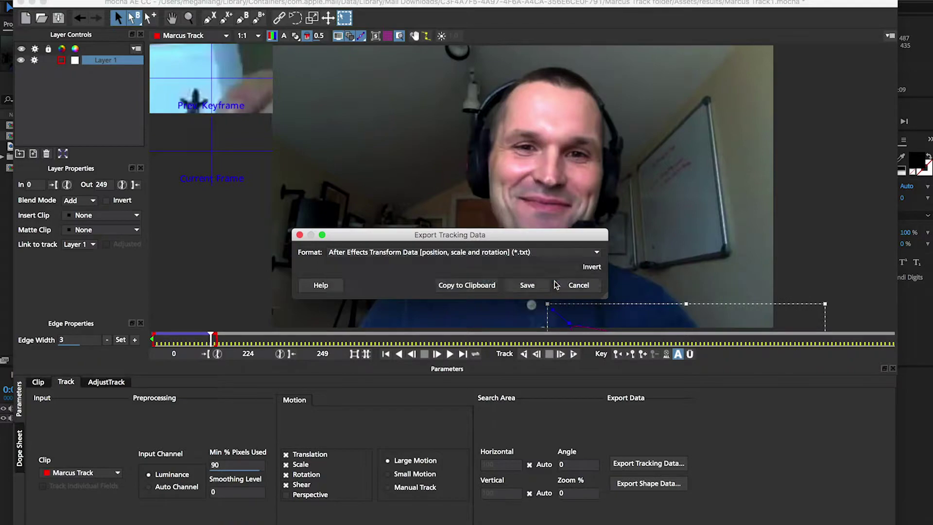
click(483, 287)
click(918, 448)
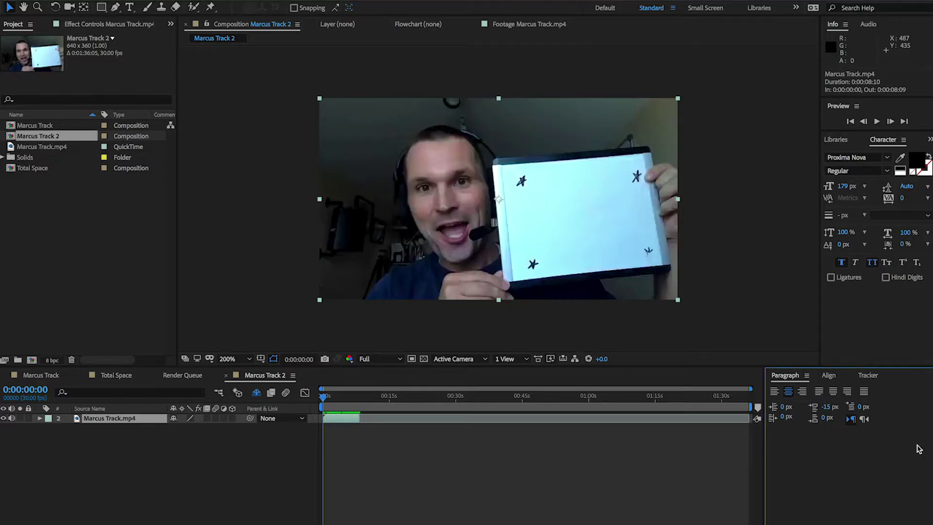
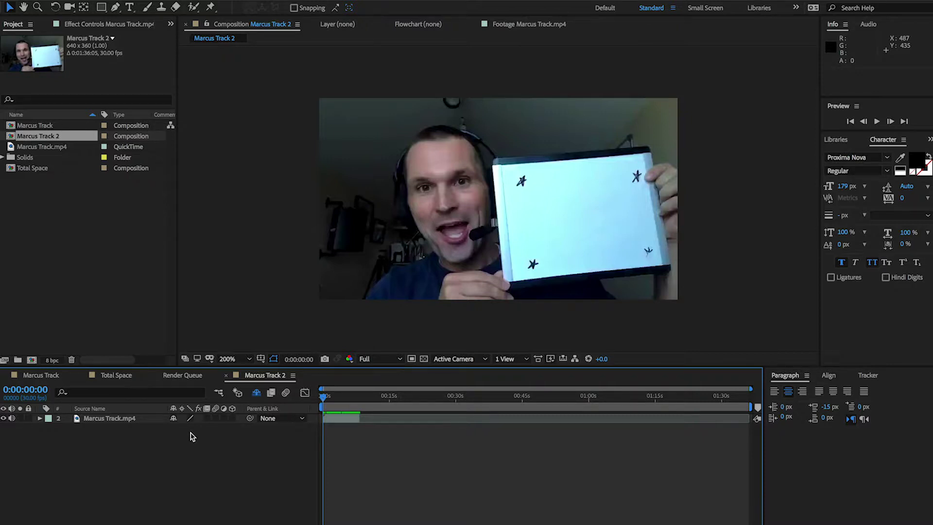
Add a text layer to Marcus Track 2 containing the person's first name and select all of its text
right_click(190, 436)
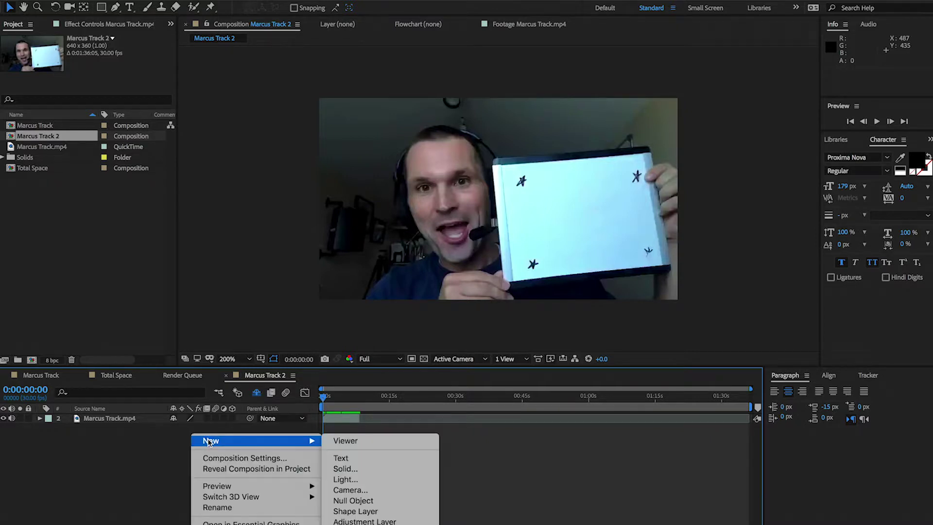
mouse_move(298, 441)
click(340, 457)
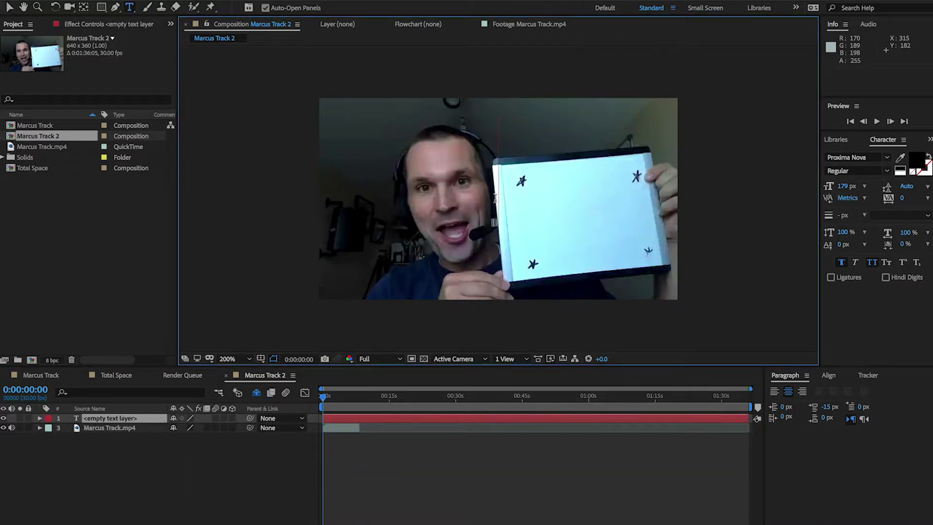
text(Megan)
key(ctrl+a)
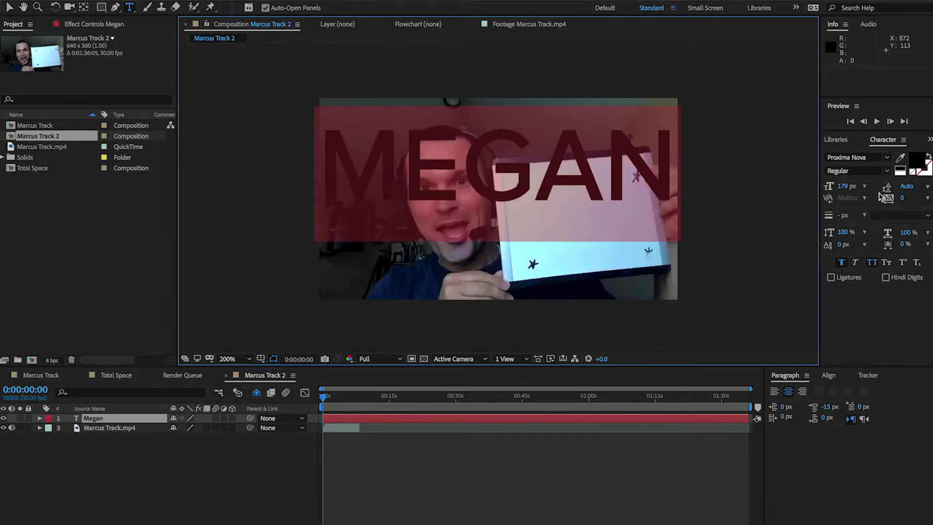
Set the name text's font size to 49 px and place it in the centre of the whiteboard
drag(847, 186, 795, 208)
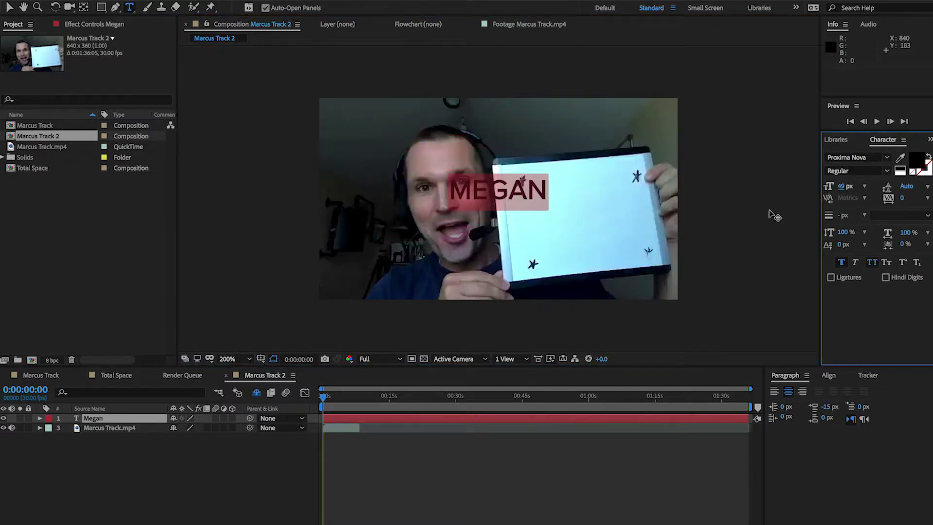
key(v)
drag(519, 191, 597, 218)
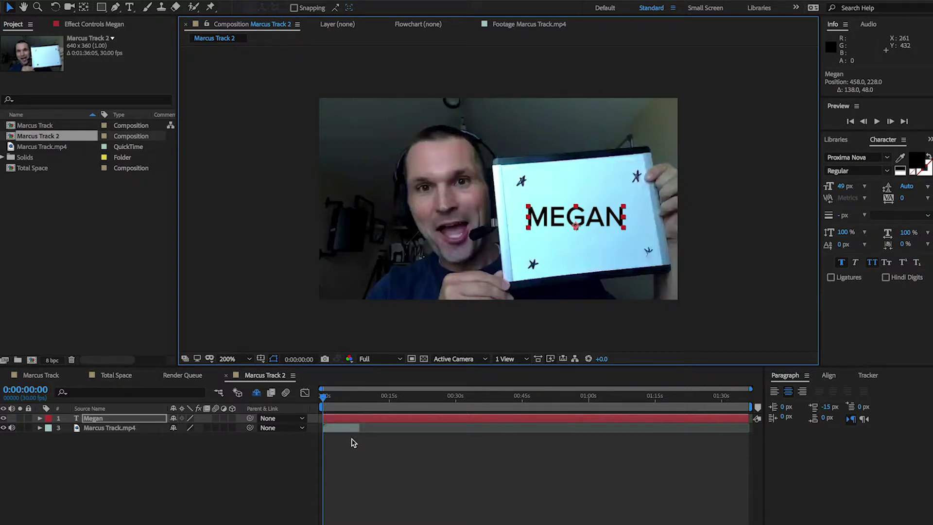
Try pasting the tracking data directly onto the name text layer from the first frame
click(368, 469)
click(329, 397)
mouse_move(329, 397)
mouse_down()
mouse_move(344, 396)
mouse_move(323, 396)
mouse_up()
click(575, 216)
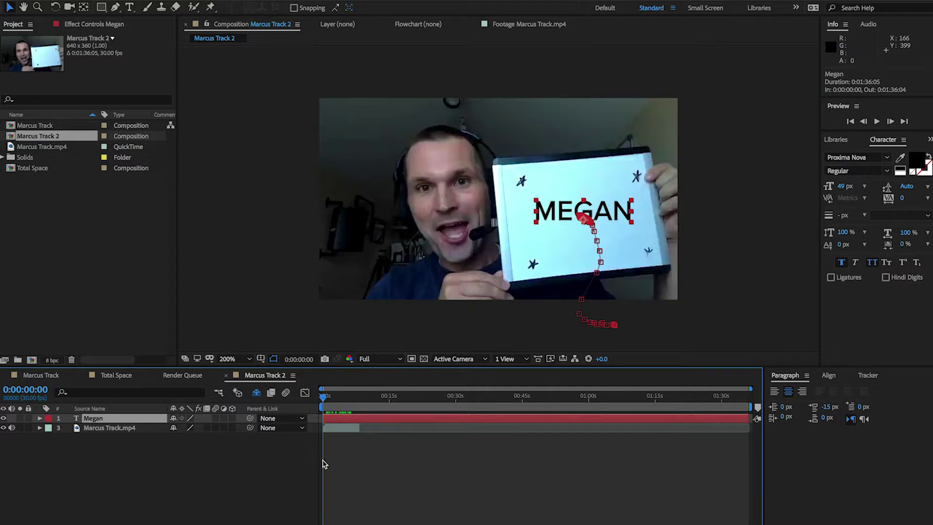
Try rotating the keyframed text to -12.5° at the first frame, and undo both the rotation and the pasted keyframes
key(alt+shift+r)
key(w)
drag(635, 206, 631, 195)
mouse_move(325, 396)
mouse_down()
mouse_move(343, 397)
mouse_move(318, 404)
mouse_up()
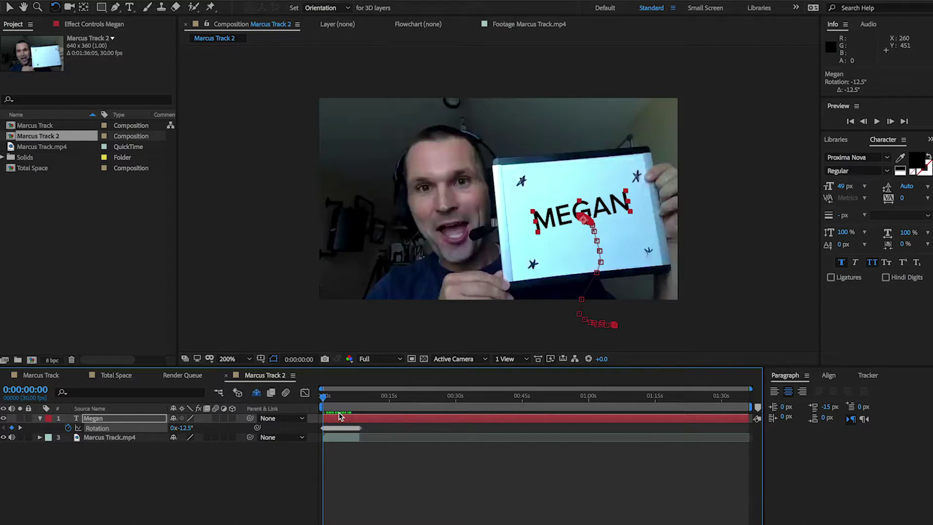
key(ctrl+z)
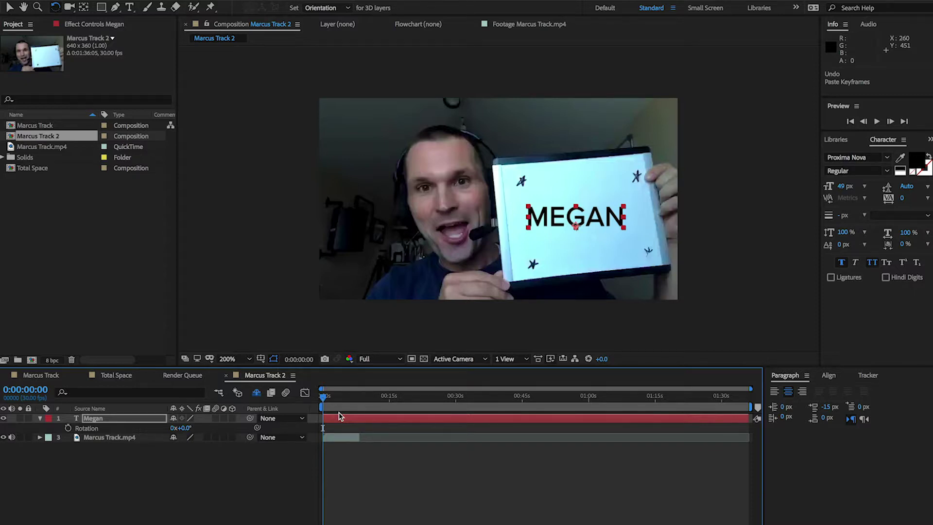
Create a null object and paste the tracking keyframes onto it at the first frame
click(146, 483)
right_click(140, 485)
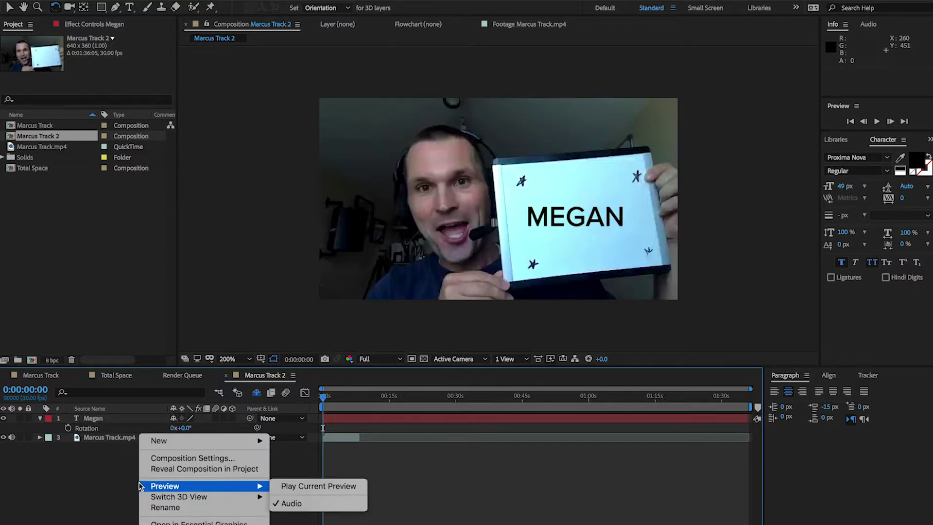
mouse_move(169, 442)
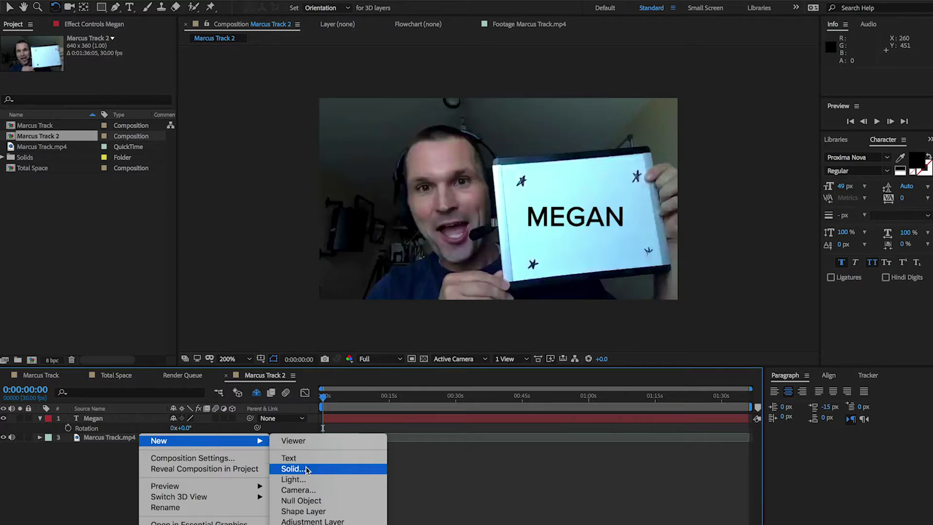
click(312, 500)
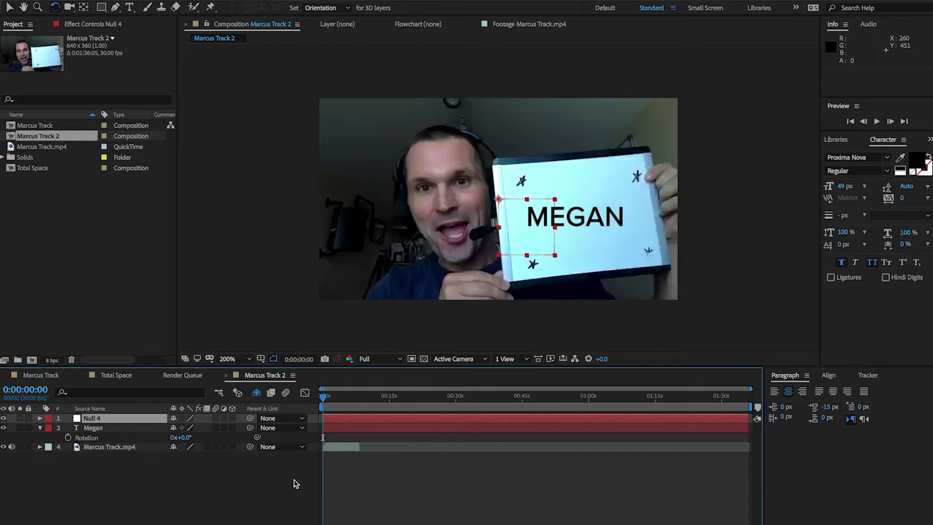
key(ctrl+v)
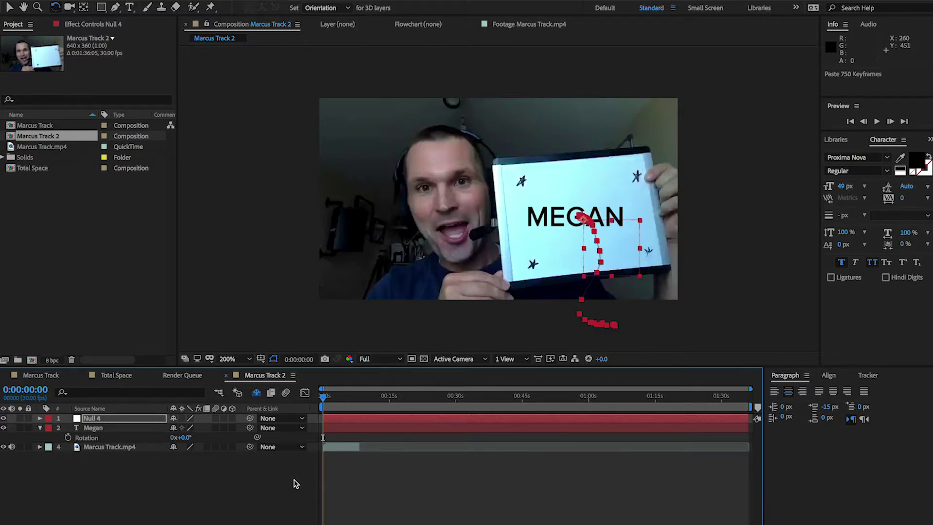
Examine the null's position, scale and rotation keyframes up close and play through the opening frames
key(u)
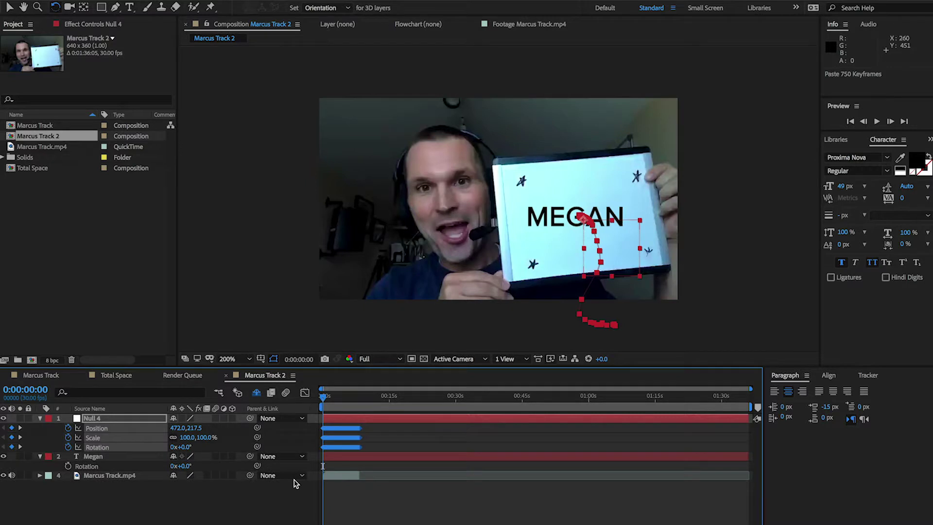
key(equal)
key(equal)
key(equal)
key(equal)
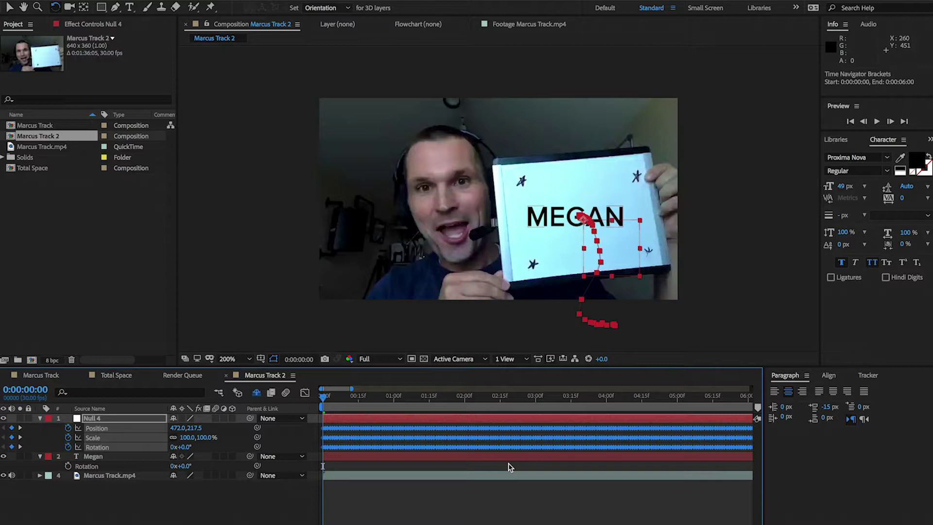
key(equal)
key(equal)
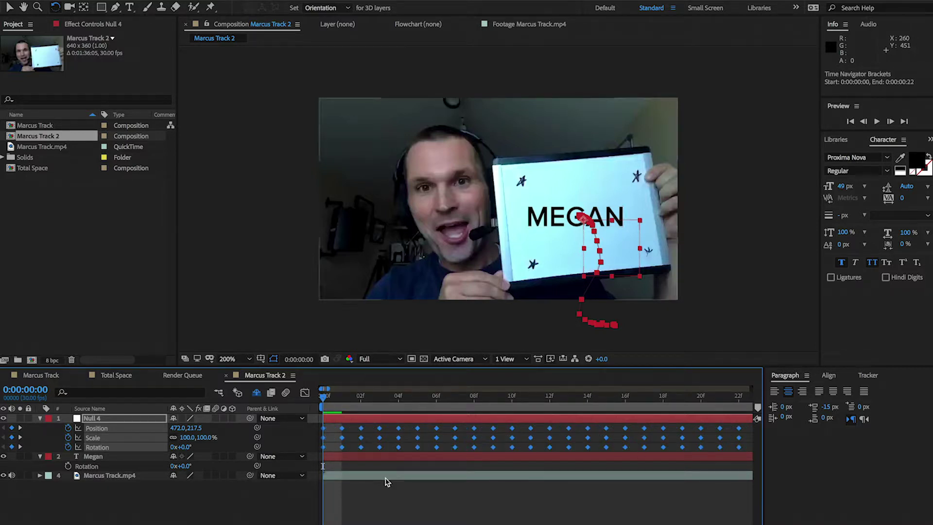
drag(360, 395, 607, 412)
key(space)
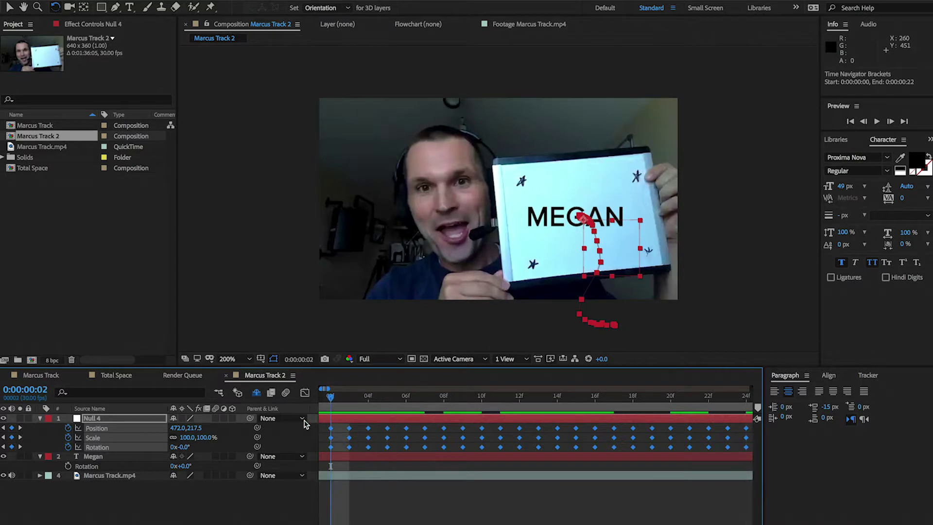
drag(346, 399, 384, 396)
key(space)
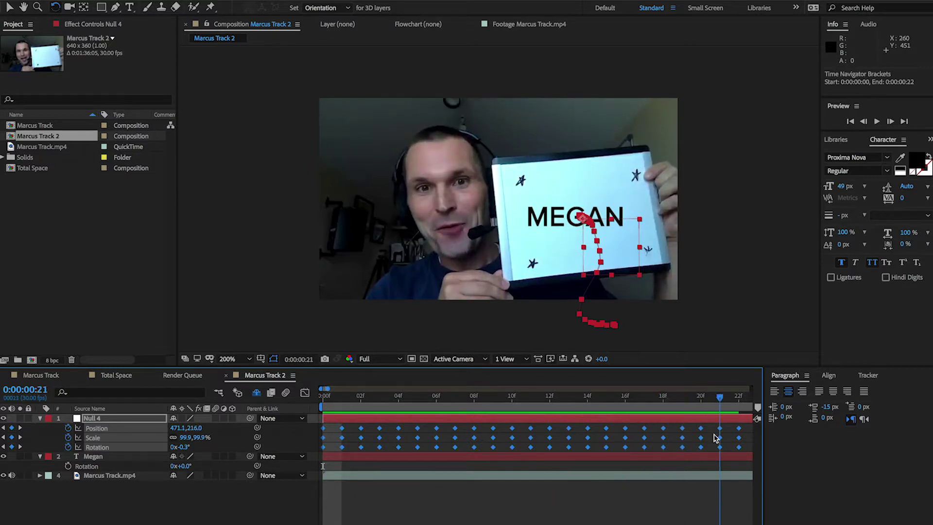
key(space)
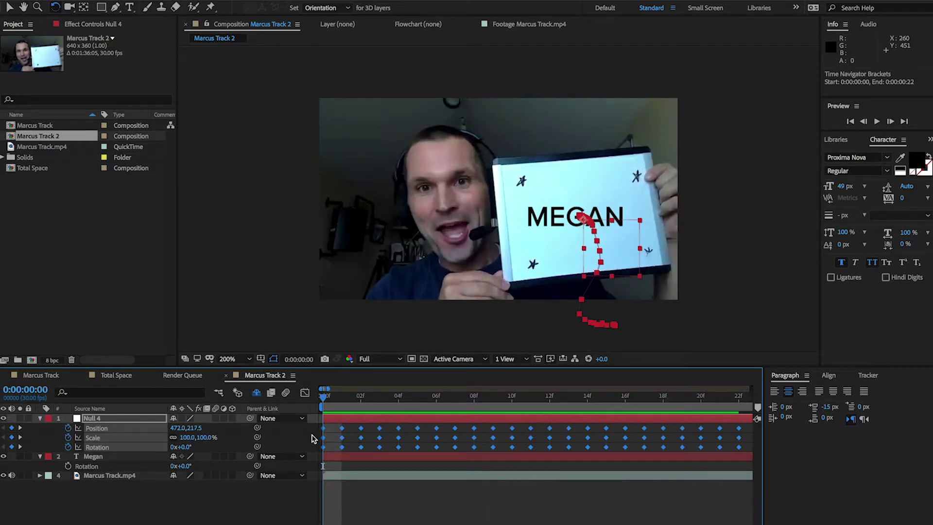
Collapse the null's keyframed properties and parent the name text layer to the null
click(372, 456)
key(u)
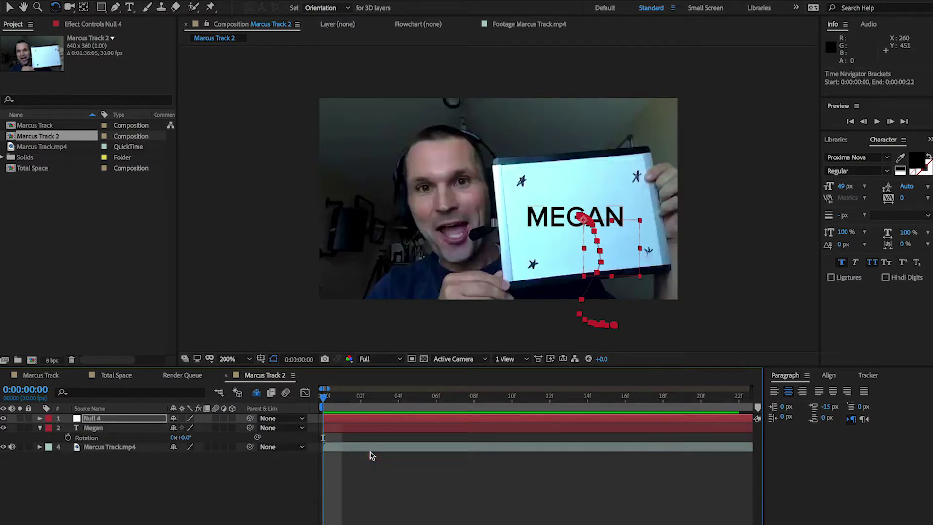
key(minus)
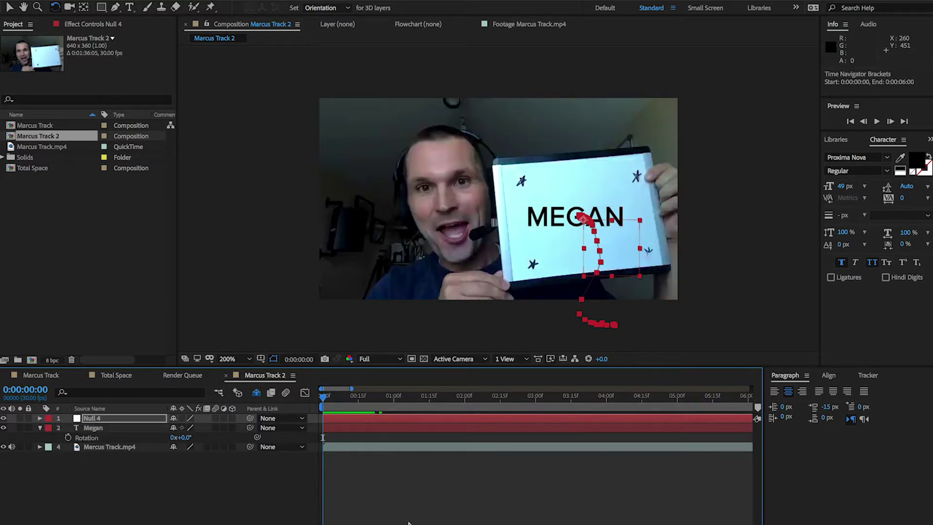
click(119, 427)
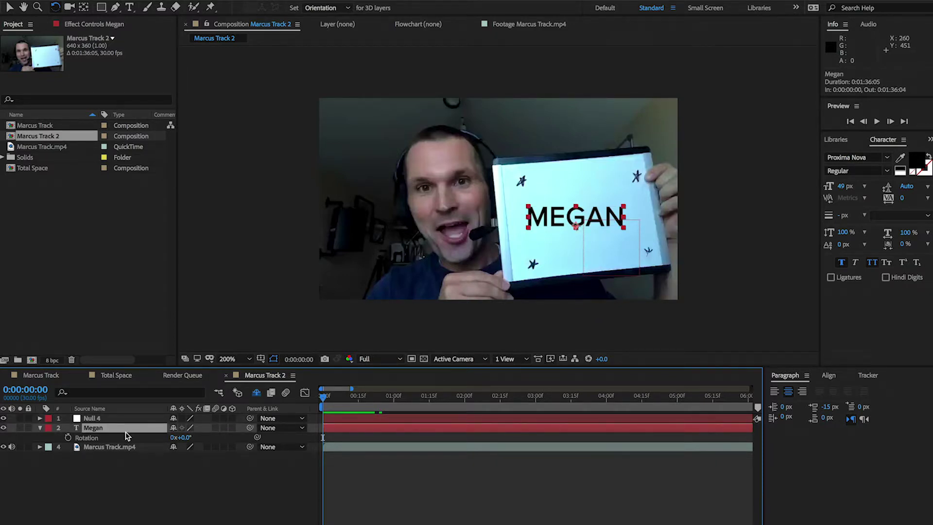
drag(250, 427, 121, 421)
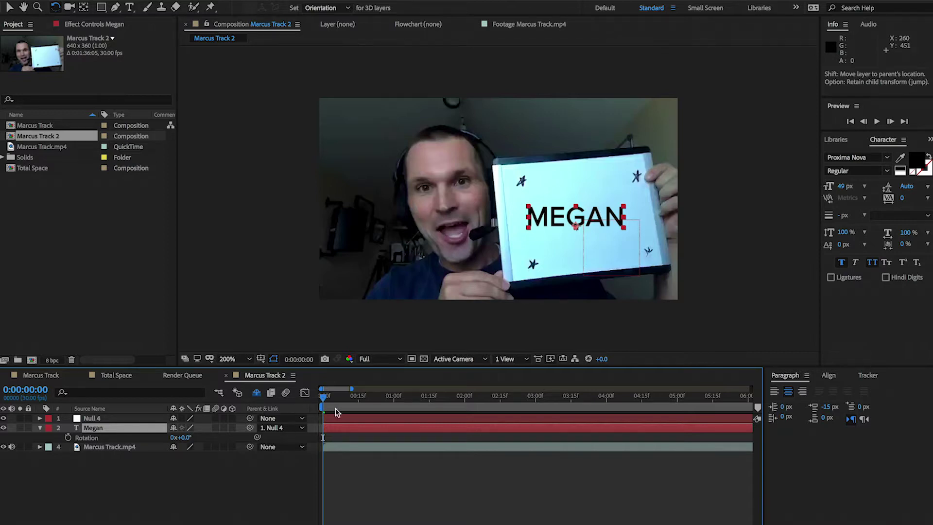
Preview the composition from the start to check how the text follows the whiteboard
drag(322, 395, 298, 405)
key(space)
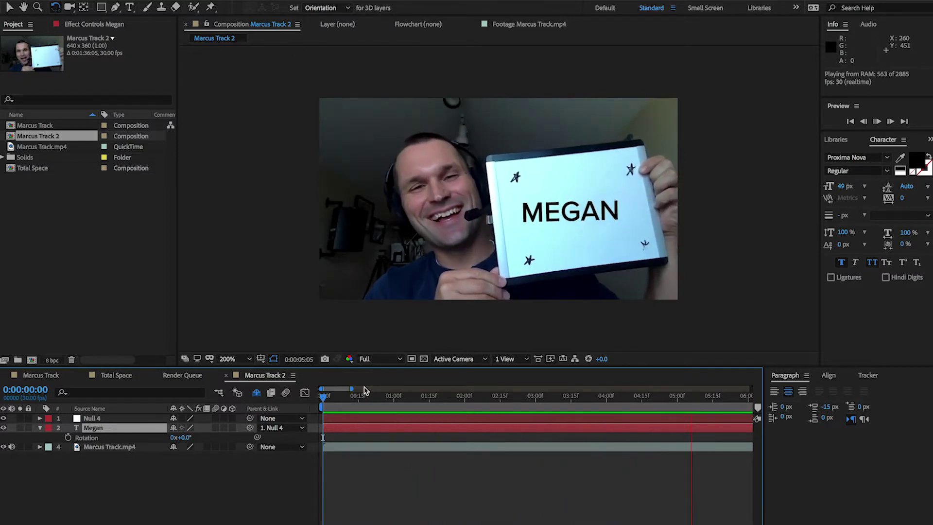
key(space)
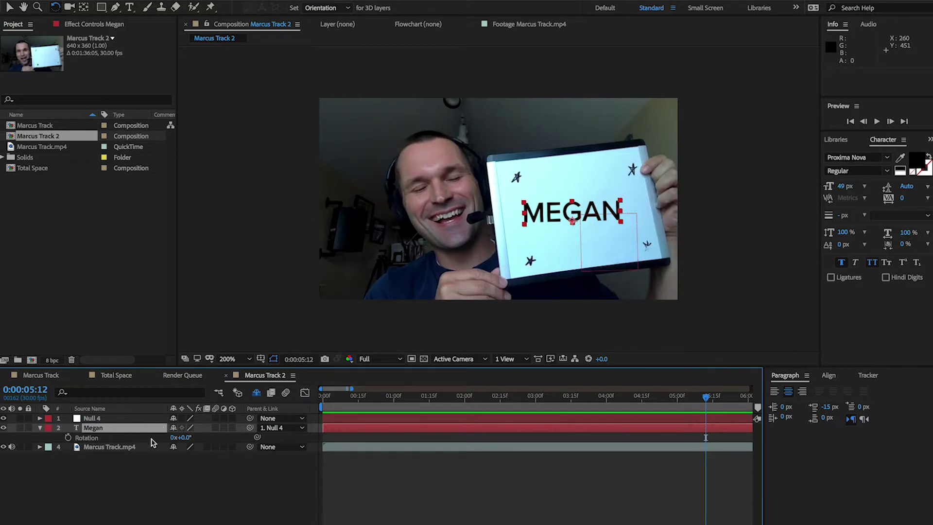
Set the text layer's rotation to -4° and move it to about 2.7, 13.9 to recentre it on the whiteboard
drag(179, 437, 185, 437)
key(v)
drag(552, 218, 562, 221)
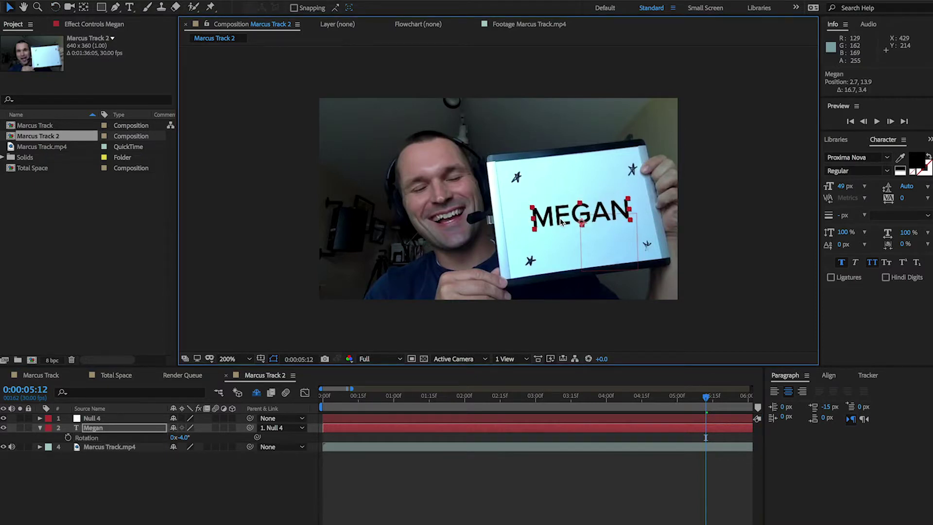
Return to the first frame and rotate the text to -5.4° to match the whiteboard's tilt
drag(559, 402, 352, 433)
key(Home)
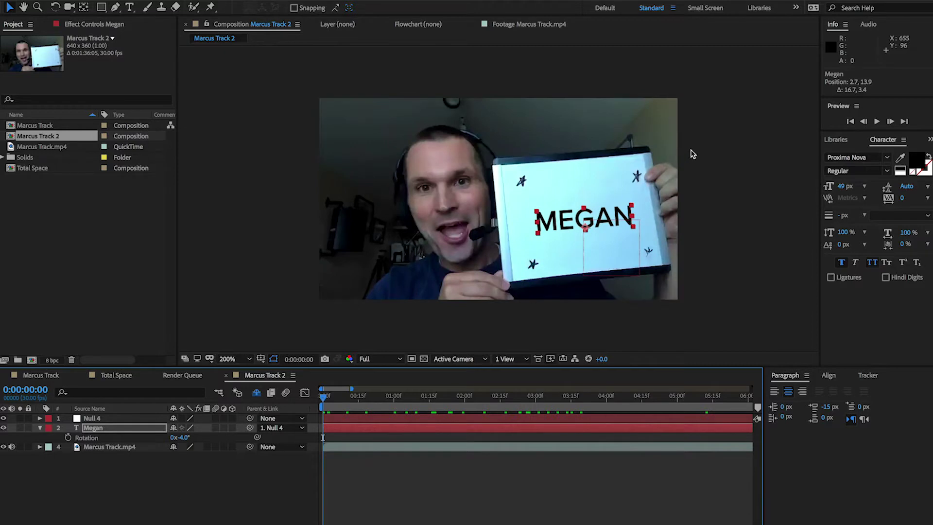
key(period)
drag(699, 147, 600, 108)
key(w)
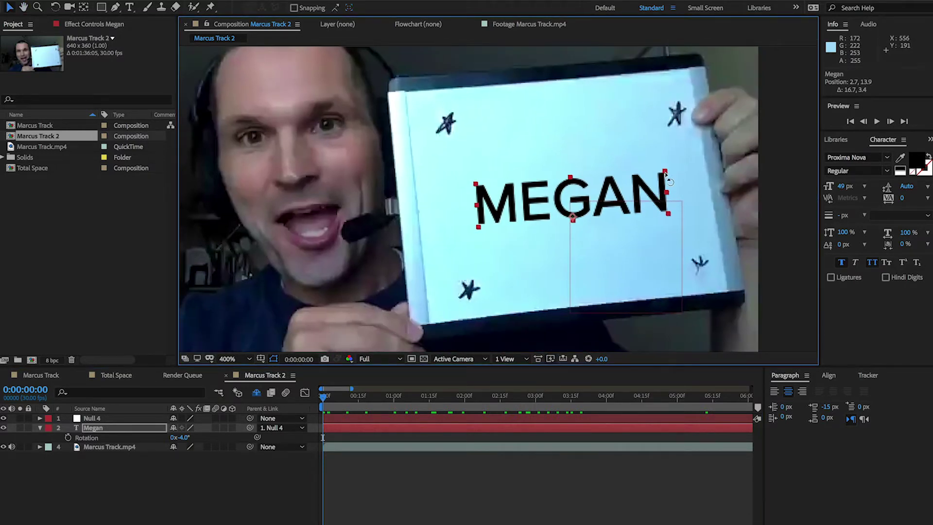
drag(669, 179, 667, 176)
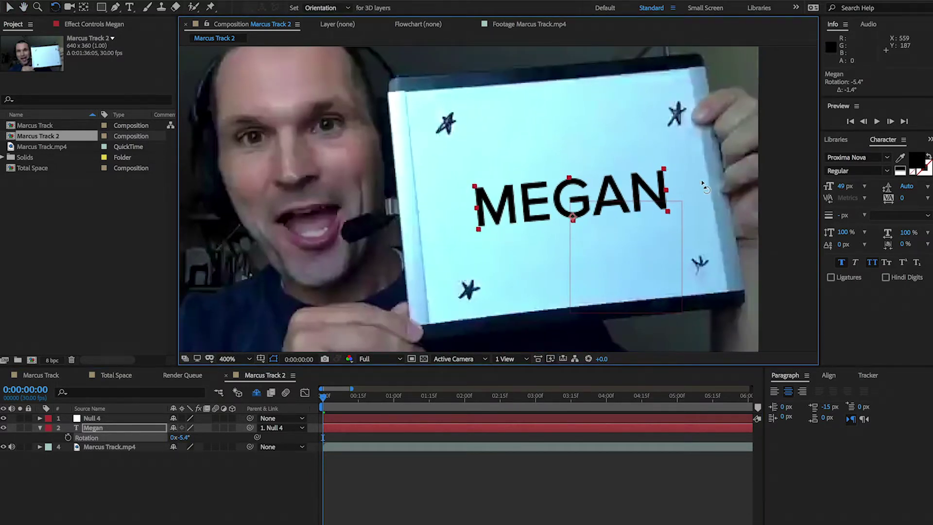
Enlarge the name text to a font size of 55 px and check its fit on the whiteboard
drag(837, 186, 847, 190)
scroll(508, 316, down, 2)
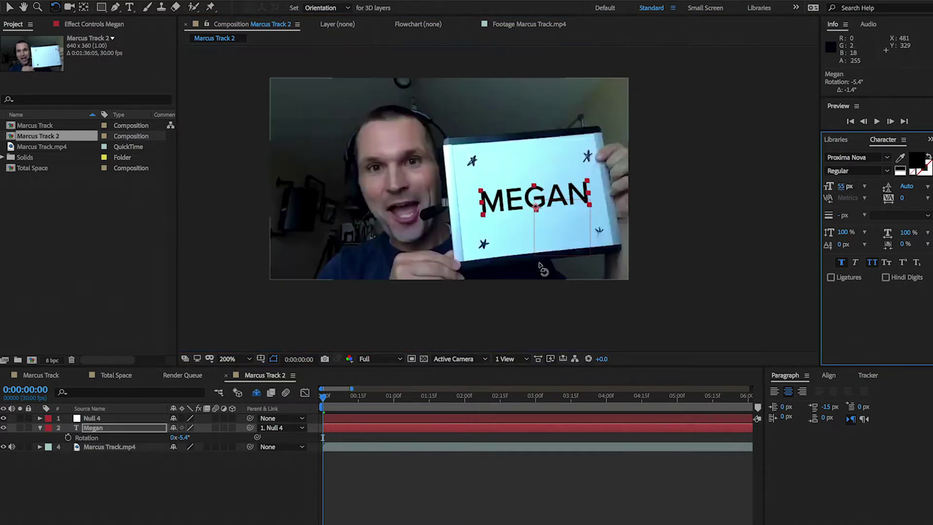
scroll(524, 233, up, 2)
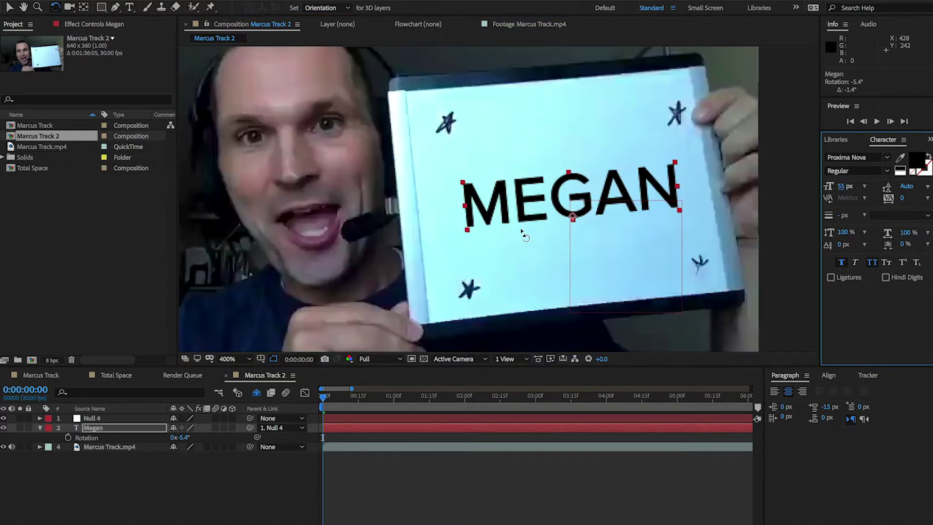
scroll(523, 233, down, 1)
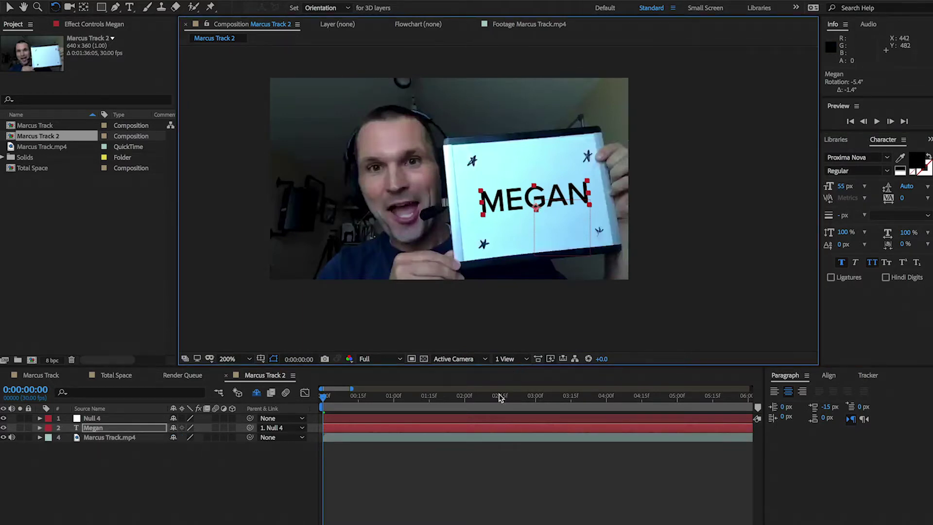
Reveal the null's transform keyframes and scrub to 0:00:06:23, around where the whiteboard starts dropping out of the shot
click(465, 419)
key(u)
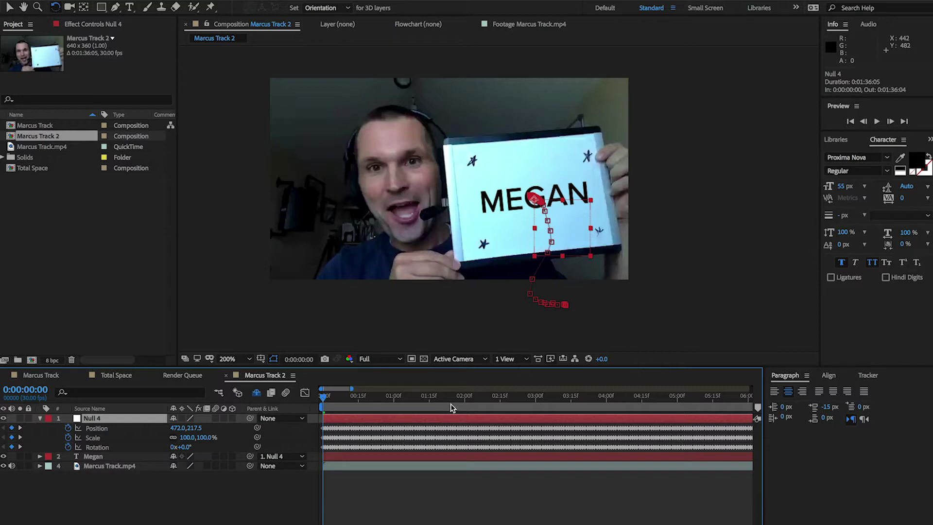
click(452, 396)
key(minus)
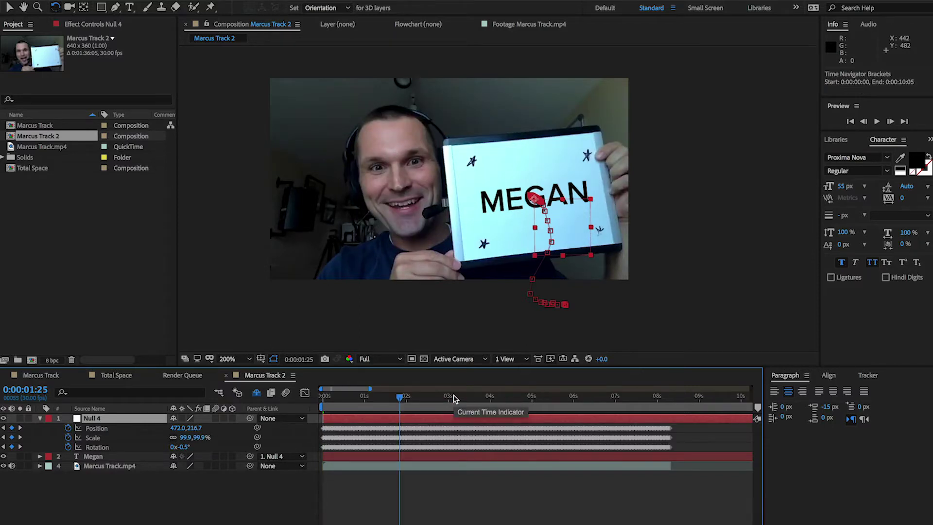
drag(529, 398, 607, 419)
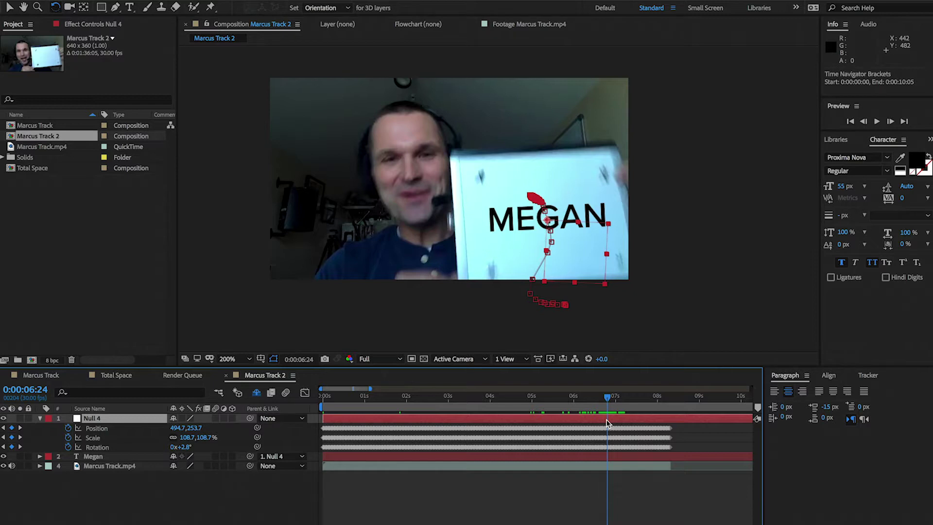
key(semicolon)
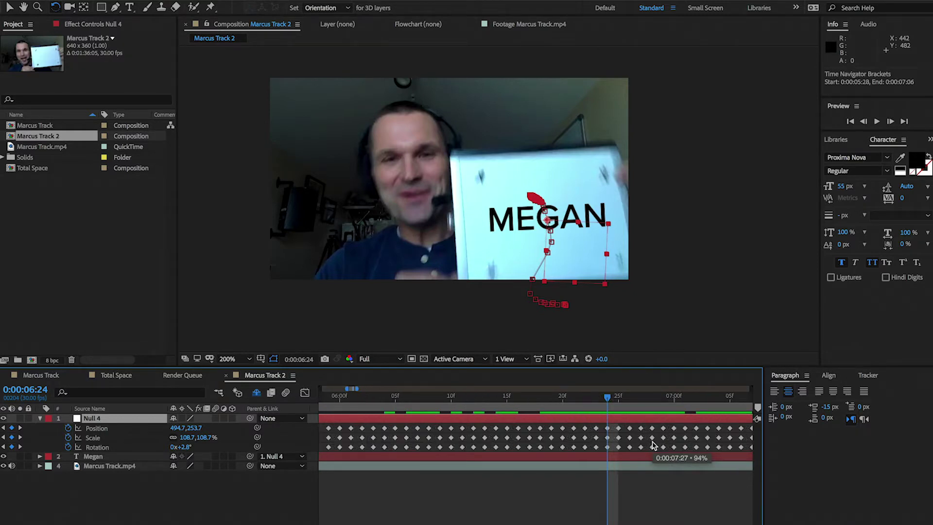
mouse_move(614, 403)
mouse_down()
mouse_move(574, 411)
mouse_move(601, 412)
mouse_up()
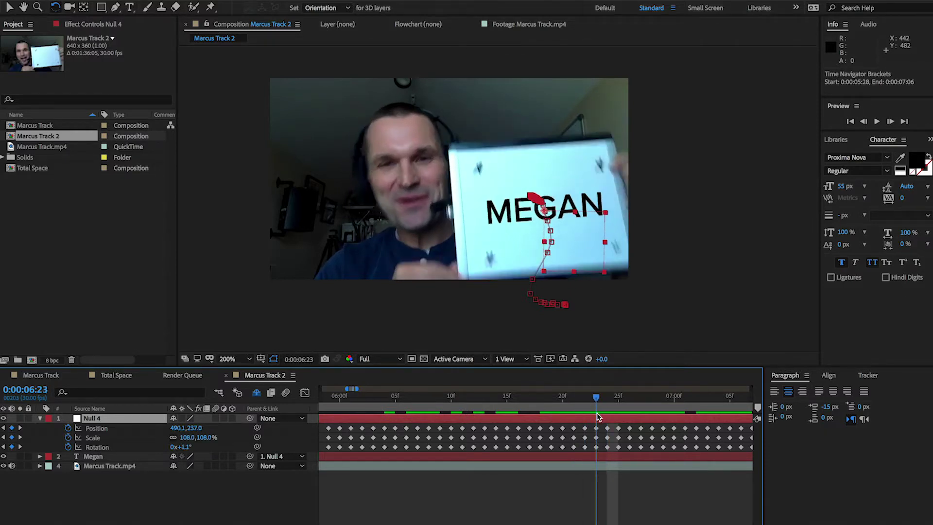
Delete all of the null's position, scale and rotation keyframes after 0:00:06:23
drag(612, 447, 600, 418)
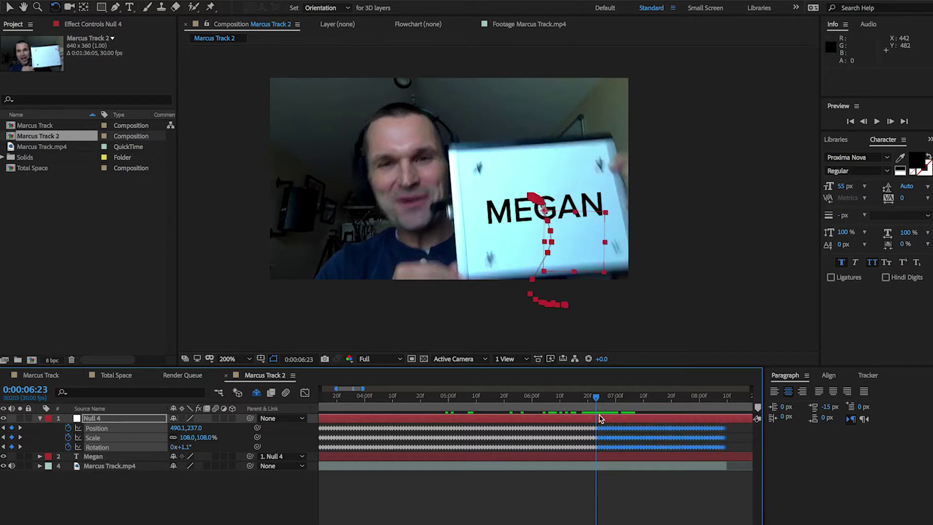
key(Delete)
key(semicolon)
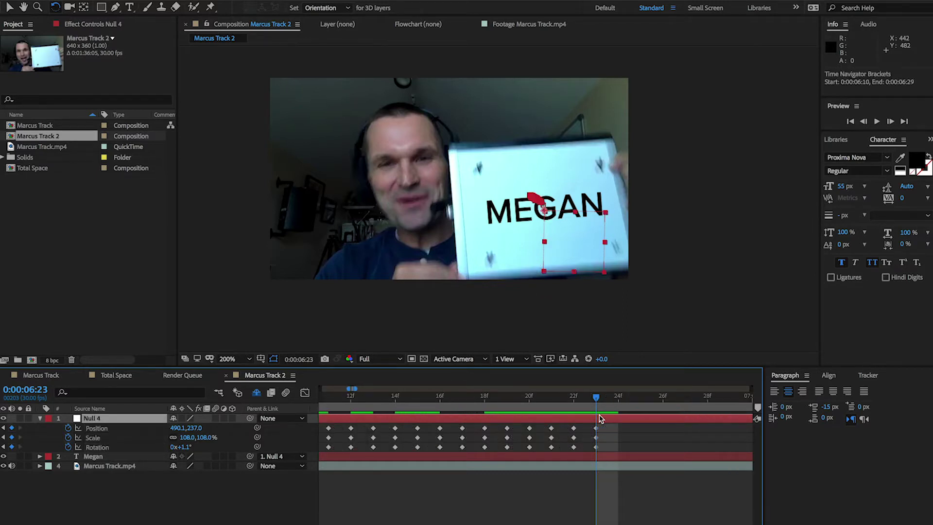
At 0:00:06:26, move the null down to a Y position of 317 so the text follows the dropping whiteboard
click(621, 397)
drag(621, 398, 661, 401)
key(shift+Down)
key(shift+Down)
key(shift+Down)
key(shift+Down)
key(shift+Down)
key(shift+Down)
key(shift+Down)
key(shift+Down)
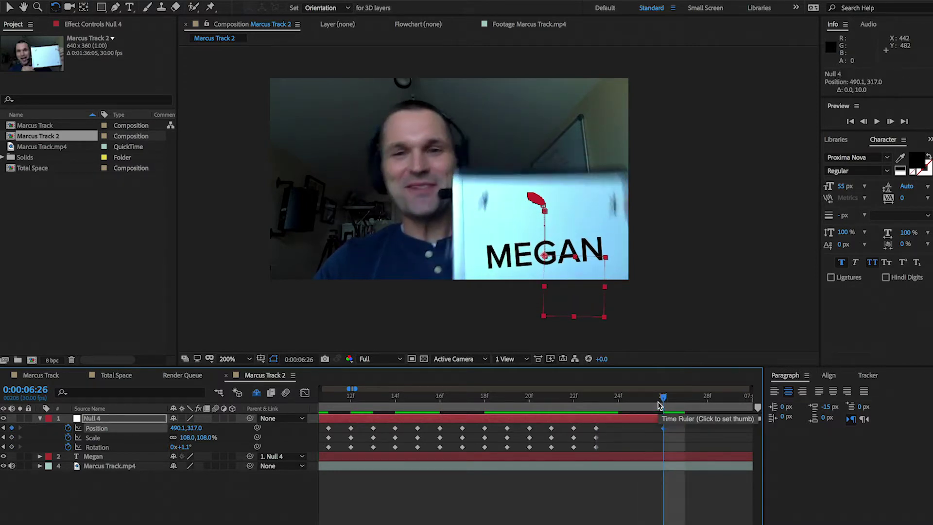
Rotate the null to 6.3° and shift it to X 500.1 at 0:00:06:26, checking the frames just before it
drag(606, 256, 612, 266)
key(shift+Right)
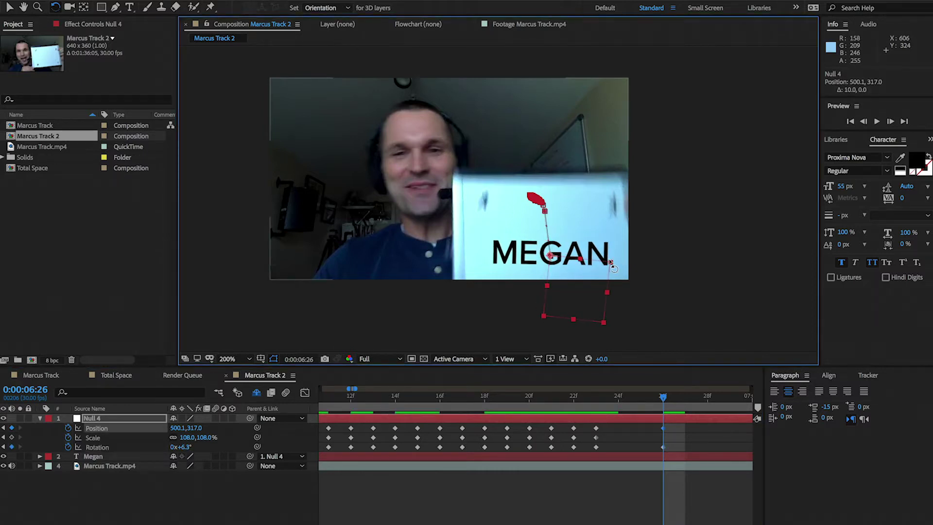
drag(661, 401, 608, 407)
key(Page_Down)
key(Page_Down)
scroll(677, 441, right, 2)
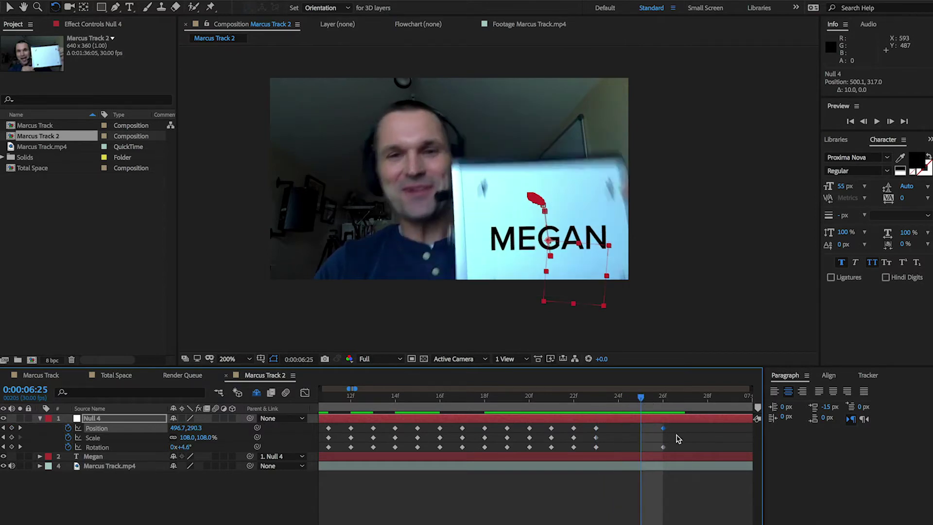
At 0:00:06:28, move the null to position 480.1, 387 so the text leaves the frame with the whiteboard
scroll(677, 441, right, 2)
drag(531, 397, 593, 404)
key(shift+Down)
key(shift+Down)
key(shift+Down)
key(shift+Down)
key(shift+Down)
key(shift+Down)
key(shift+Down)
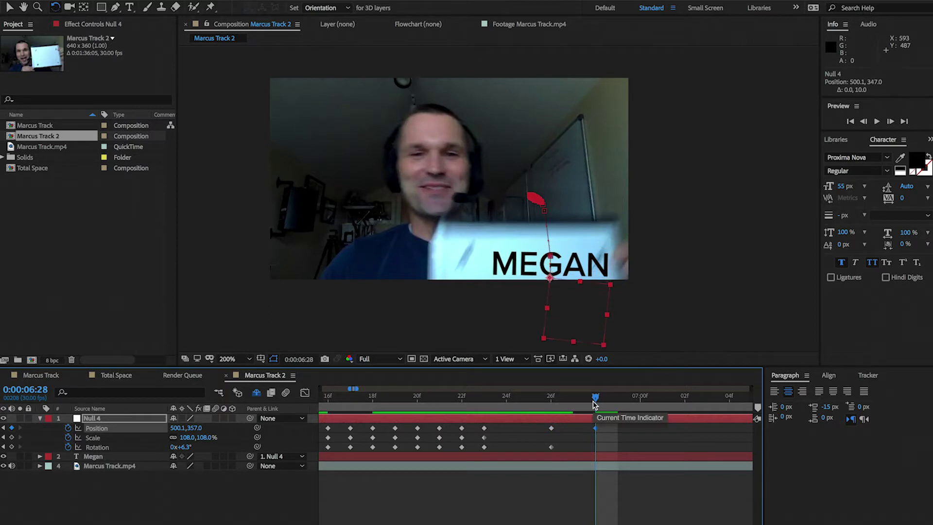
key(shift+Left)
key(shift+Left)
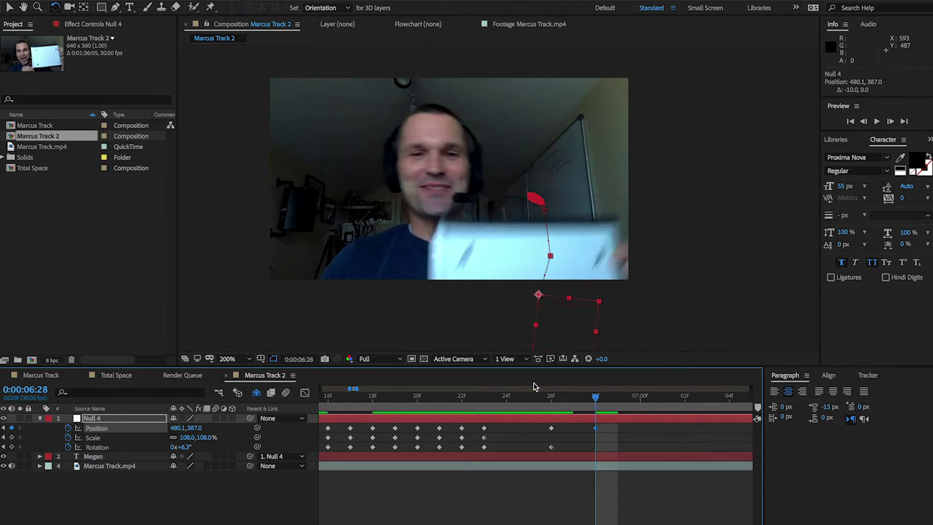
At 0:00:06:27, adjust the null's Y position to 342 to fit the text to the falling whiteboard
drag(594, 404, 574, 408)
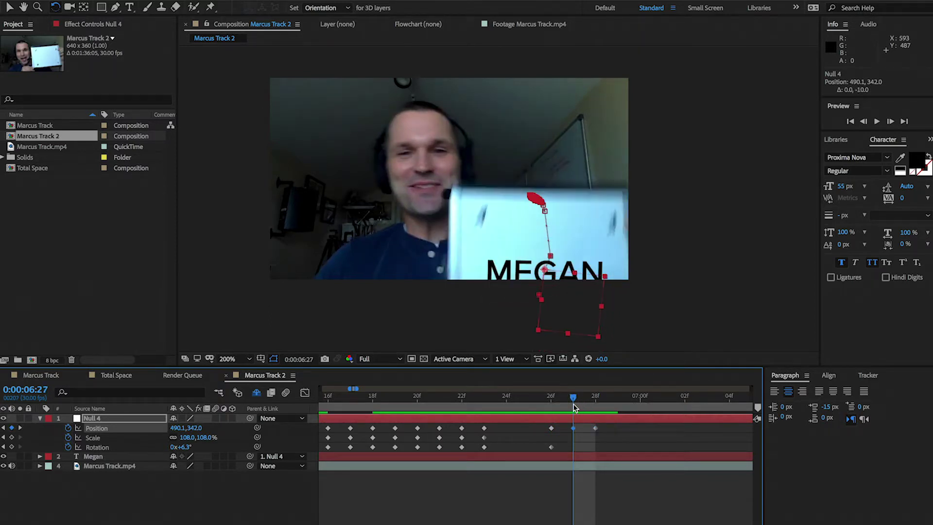
key(shift+Up)
key(shift+Up)
key(shift+Down)
Set the null's rotation to -0.8° at 0:00:06:24 and check the neighbouring frames for a smooth exit
drag(574, 408, 616, 413)
key(Page_Down)
key(Page_Down)
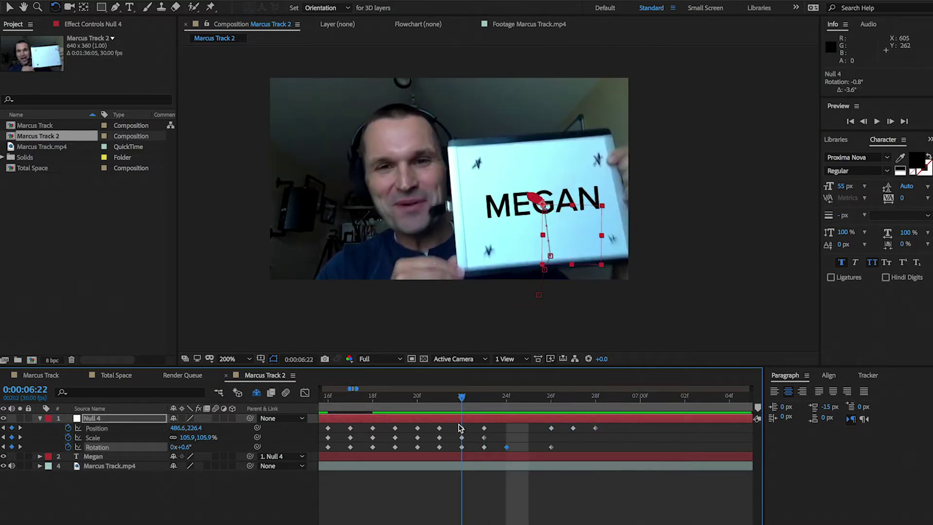
key(Page_Up)
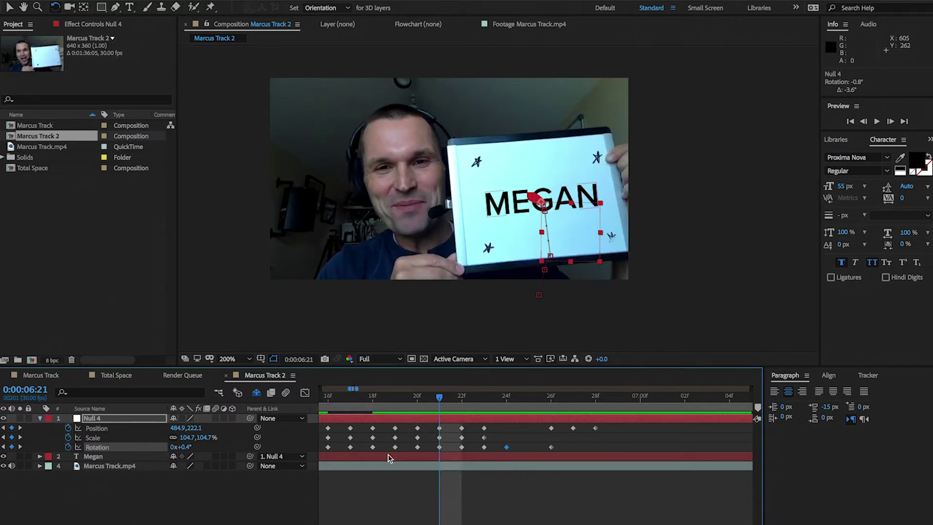
Try enabling motion blur on the null layer
click(216, 419)
click(216, 418)
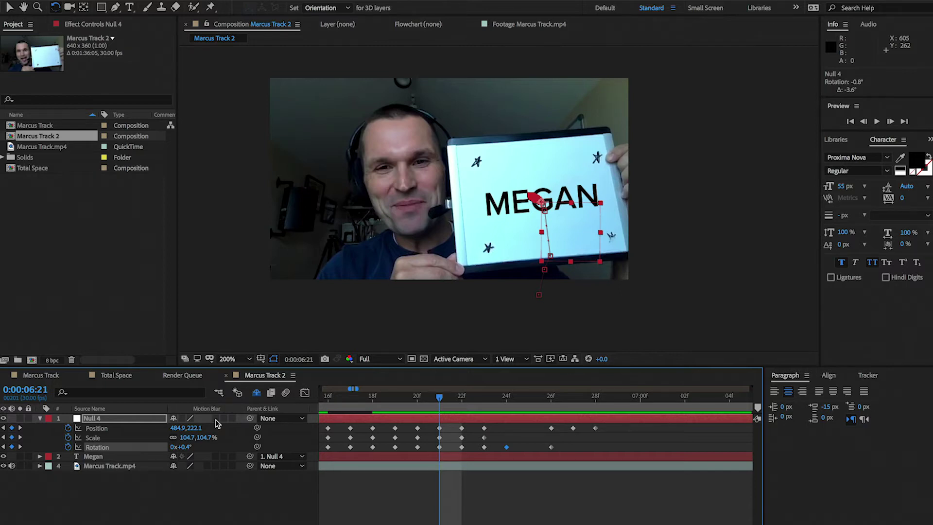
click(215, 418)
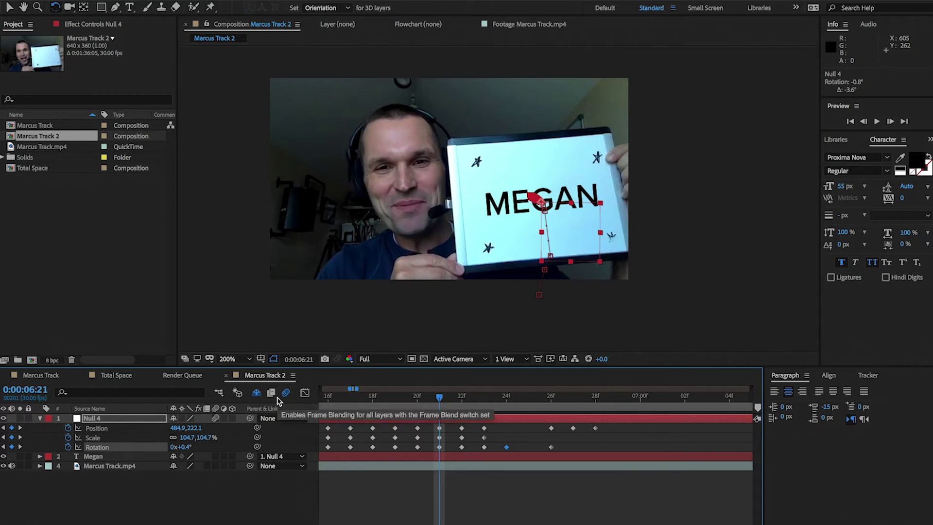
Enable motion blur for the name text layer and the composition, checking the text around 0:00:06:21 to 0:00:06:25
click(233, 489)
key(Page_Down)
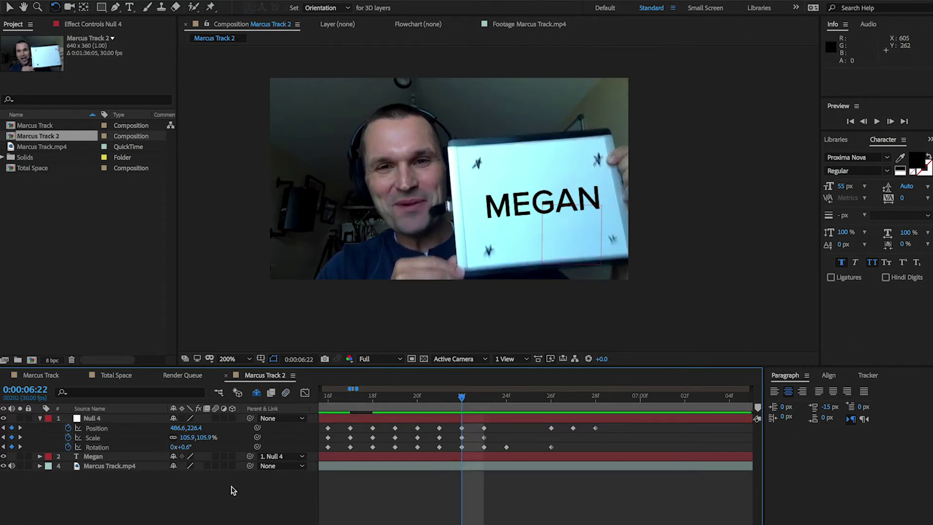
click(216, 455)
drag(463, 398, 445, 423)
key(Page_Down)
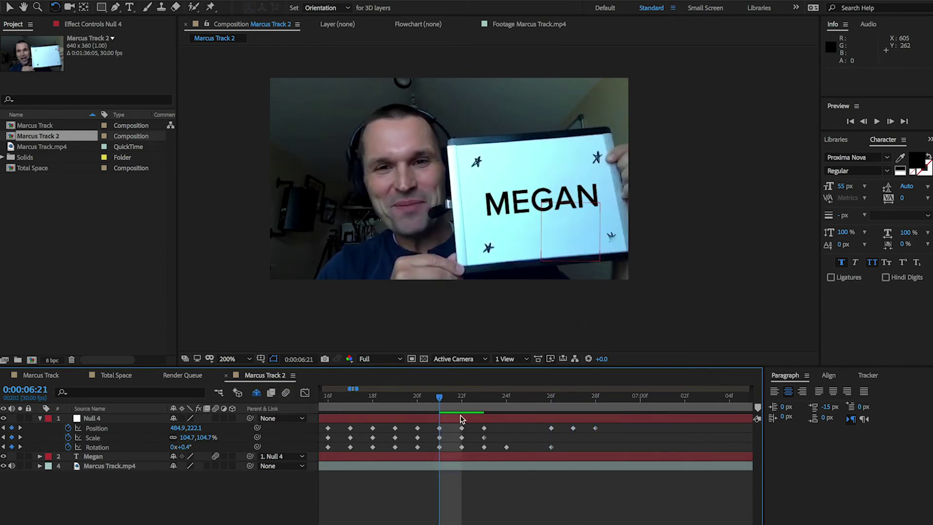
drag(465, 400, 531, 416)
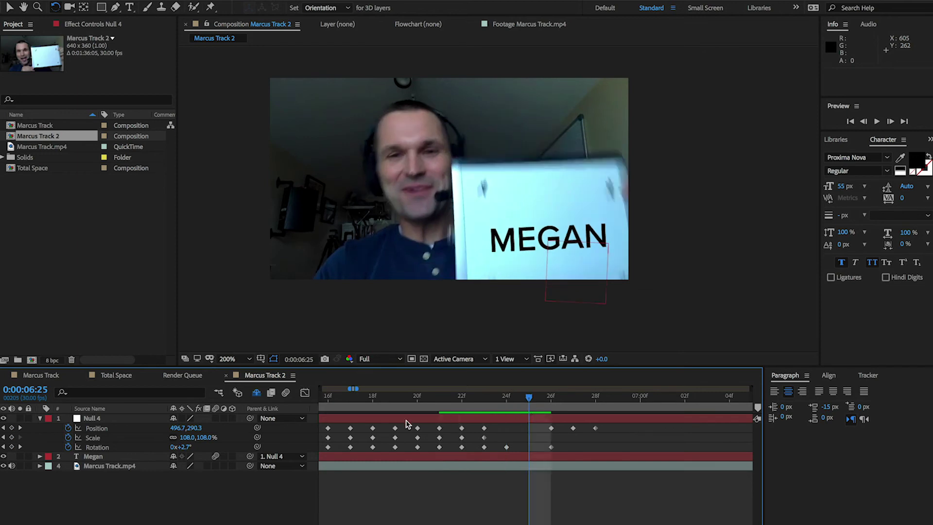
click(286, 393)
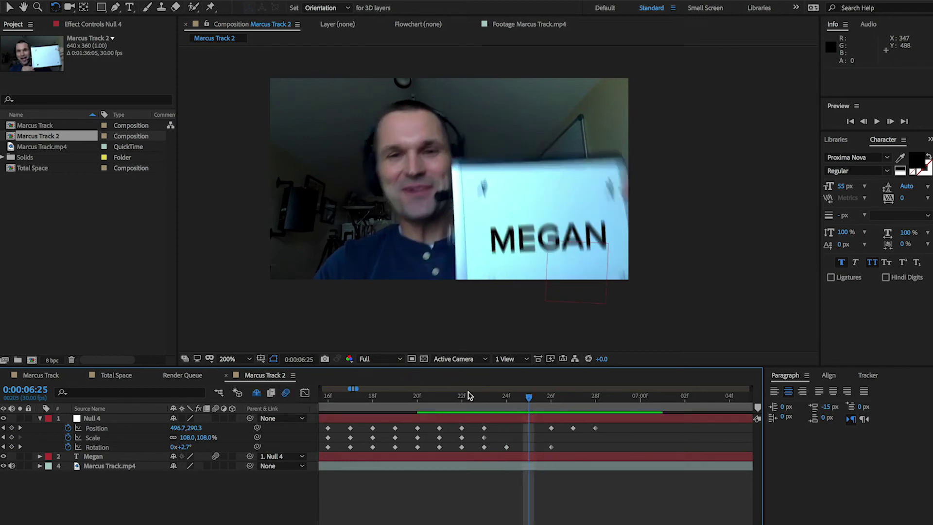
Check the blurred text at 0:00:06:23, return to the first frame and select the null layer
click(479, 400)
key(minus)
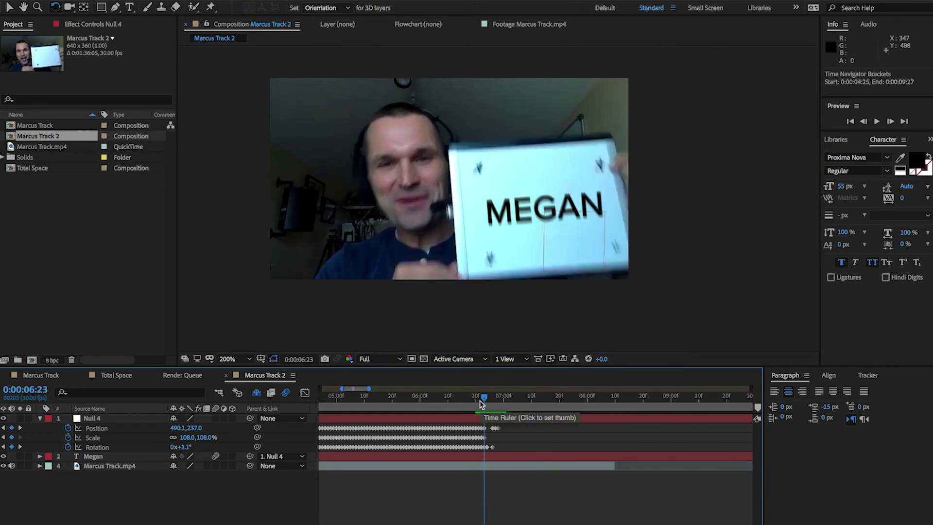
drag(484, 397, 234, 419)
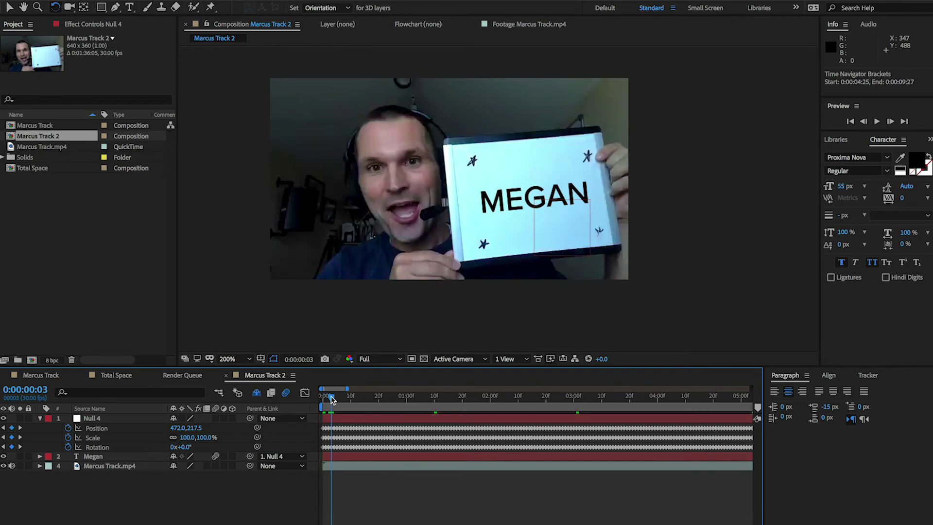
click(333, 421)
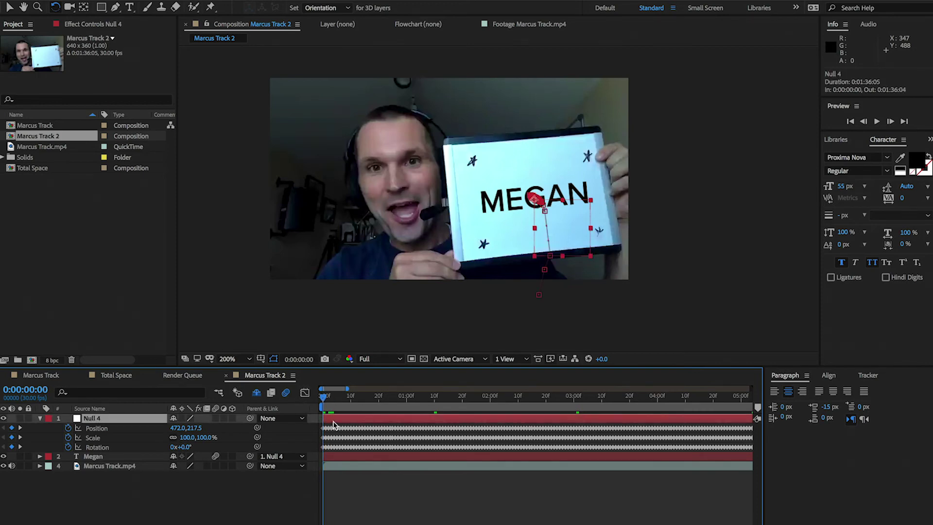